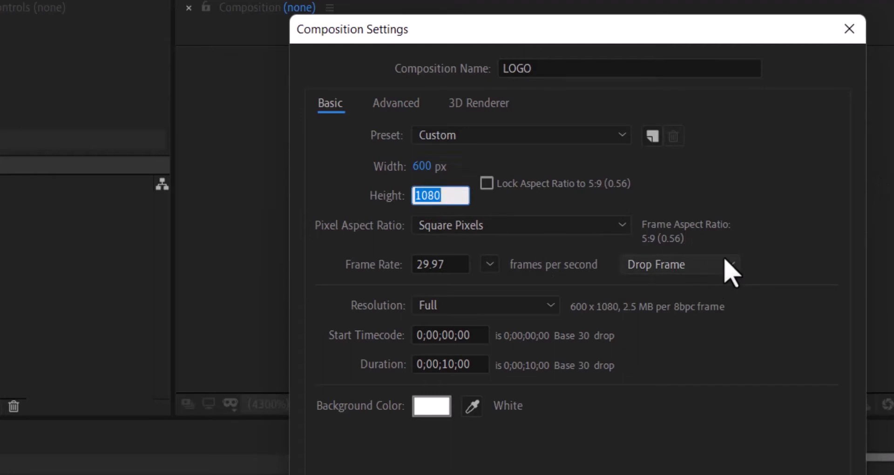
Finish creating the LOGO composition with a height of 600 px and re-enable refreshing of the composition view
text(600)
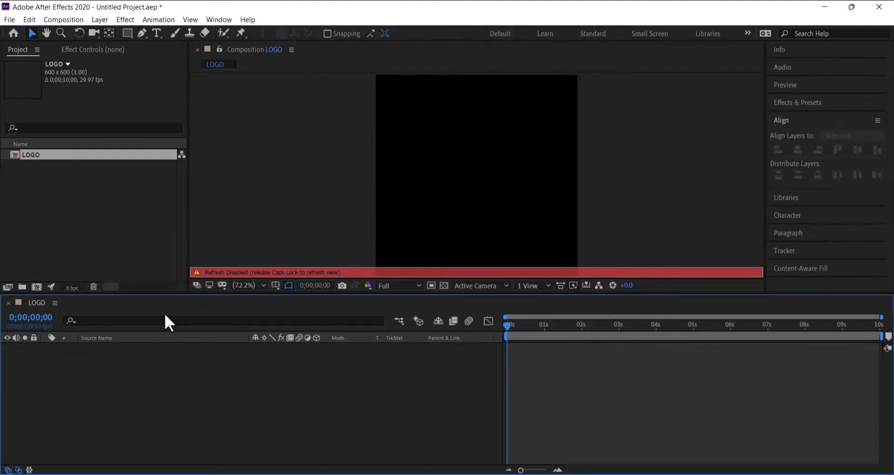
key(Caps_Lock)
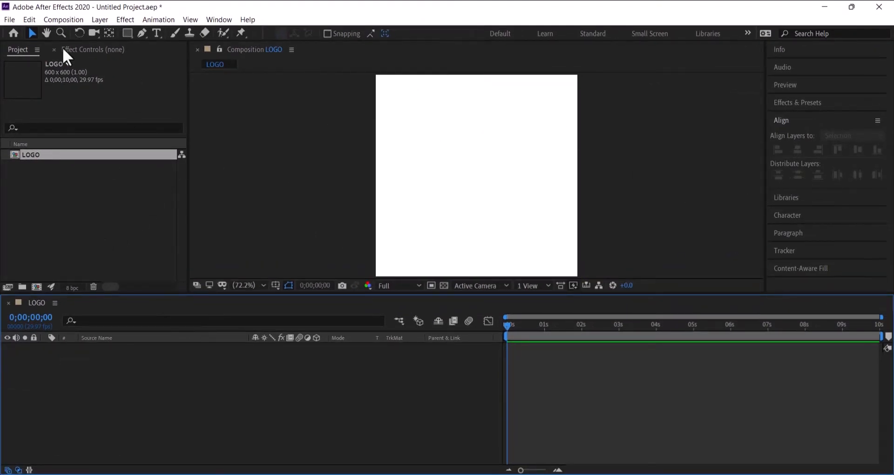
Create a second composition 1920 px wide and 1080 px high, keeping the default name Comp 1
click(68, 22)
click(68, 29)
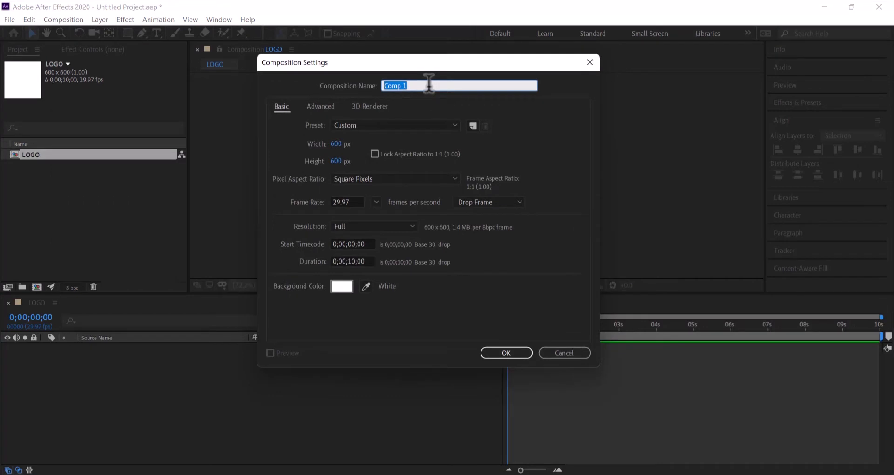
click(333, 147)
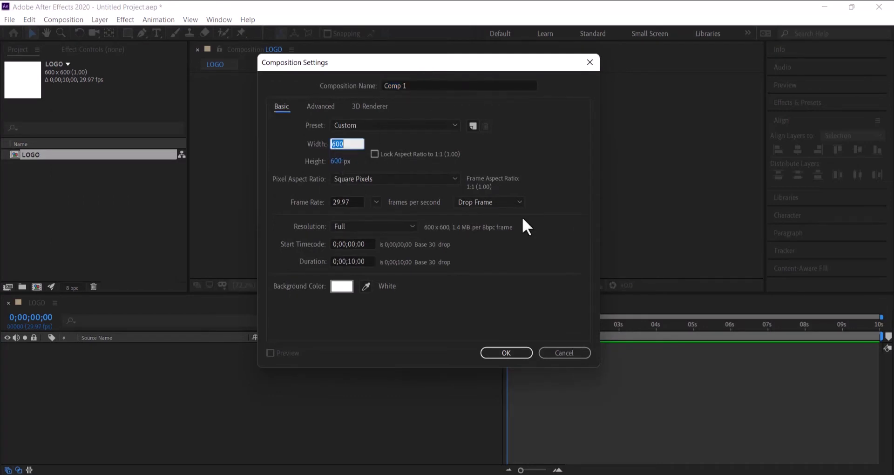
text(1920)
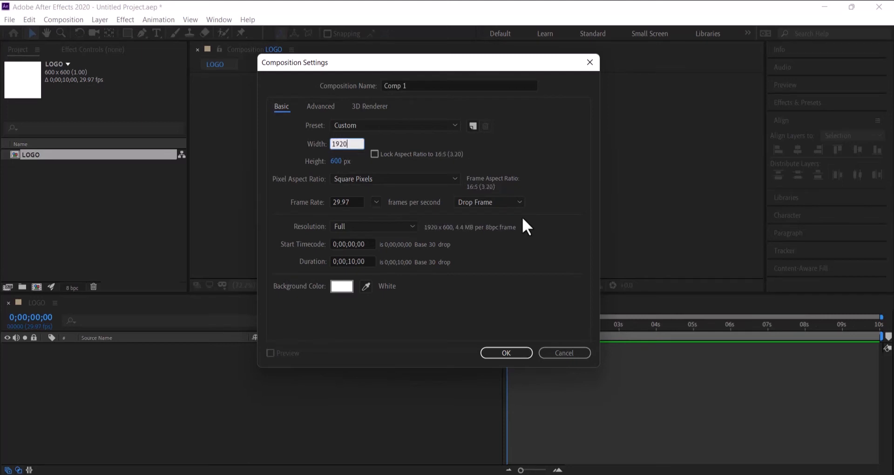
click(336, 161)
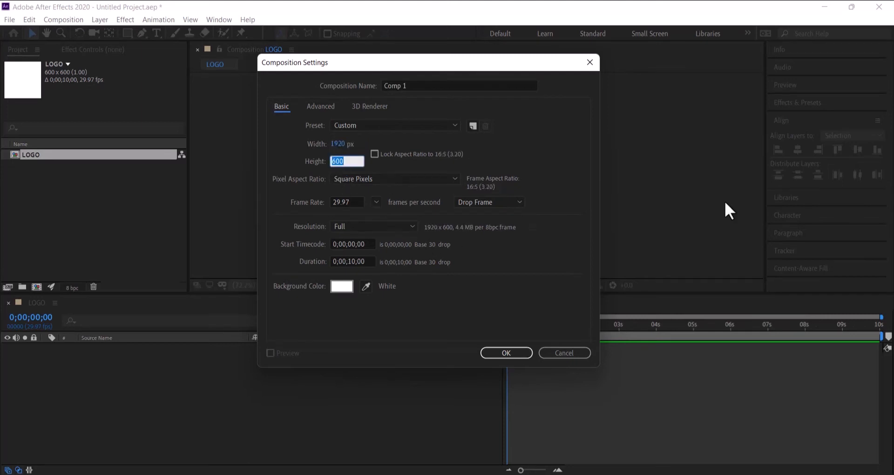
text(1080)
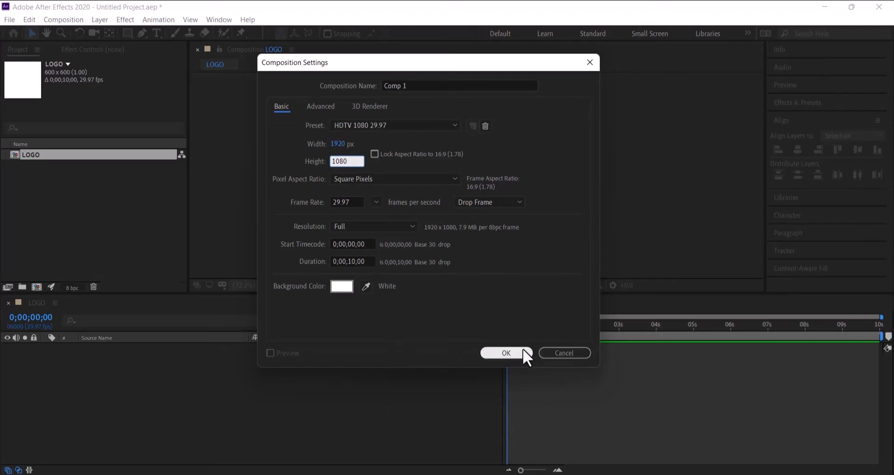
click(495, 354)
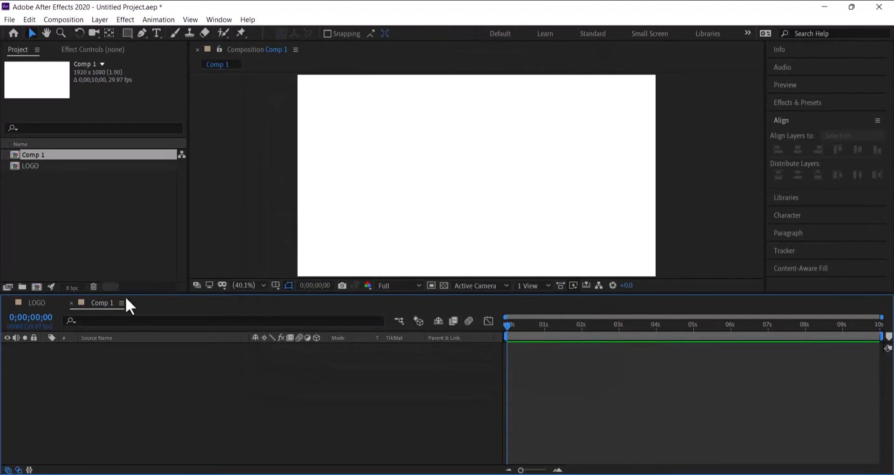
Open the LOGO composition and import the logo B PNG image into the project
click(62, 245)
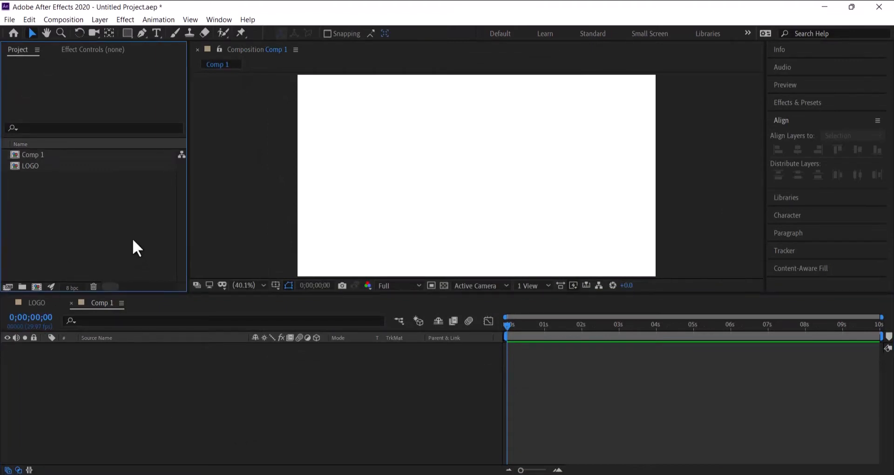
double_click(14, 166)
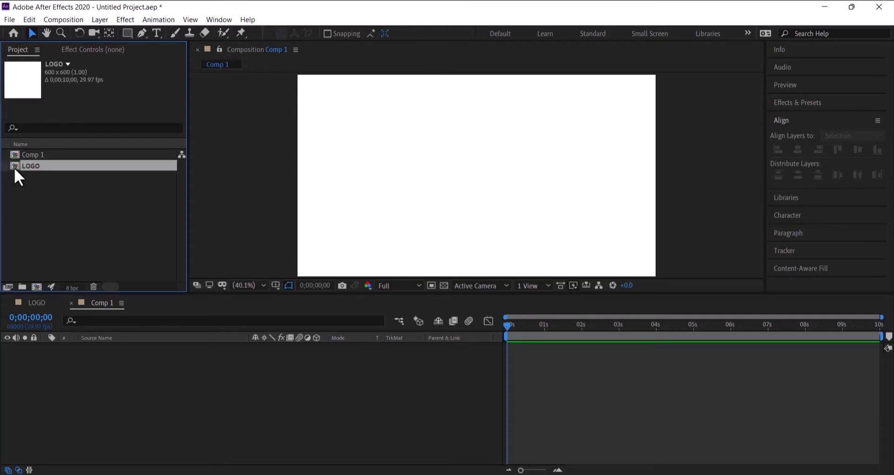
right_click(80, 222)
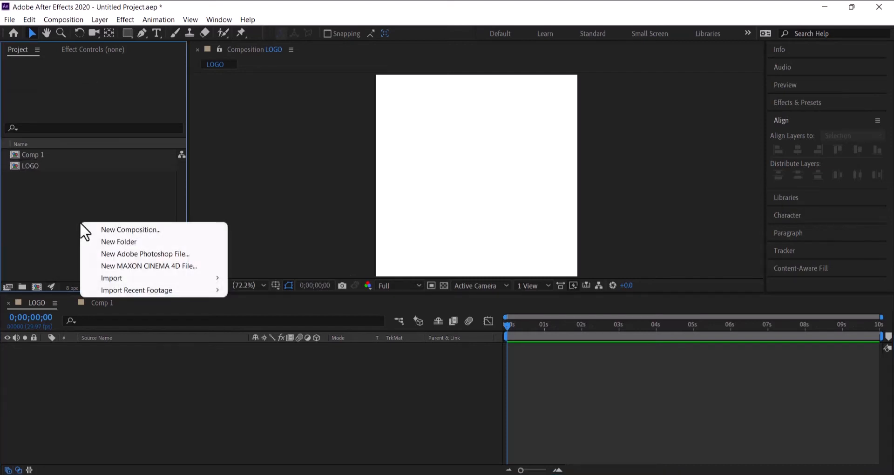
mouse_move(113, 278)
click(281, 281)
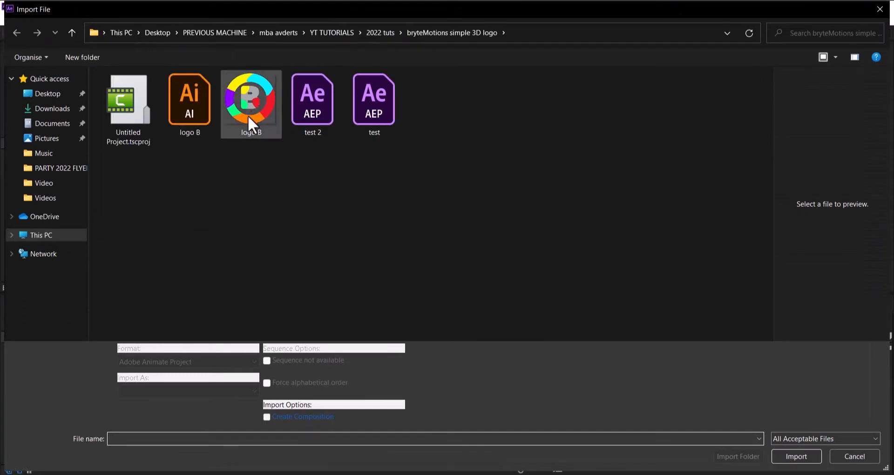
click(248, 115)
click(797, 459)
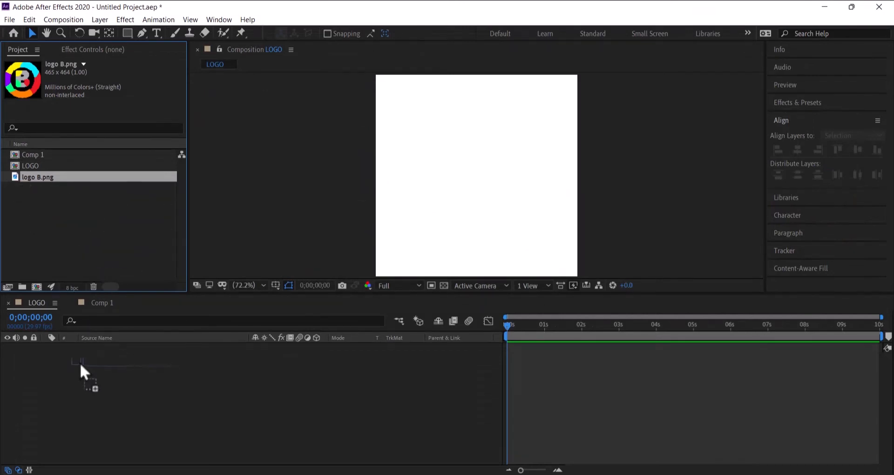
Add logo B.png as a layer in the LOGO composition and scale it to 125%
drag(79, 368, 79, 359)
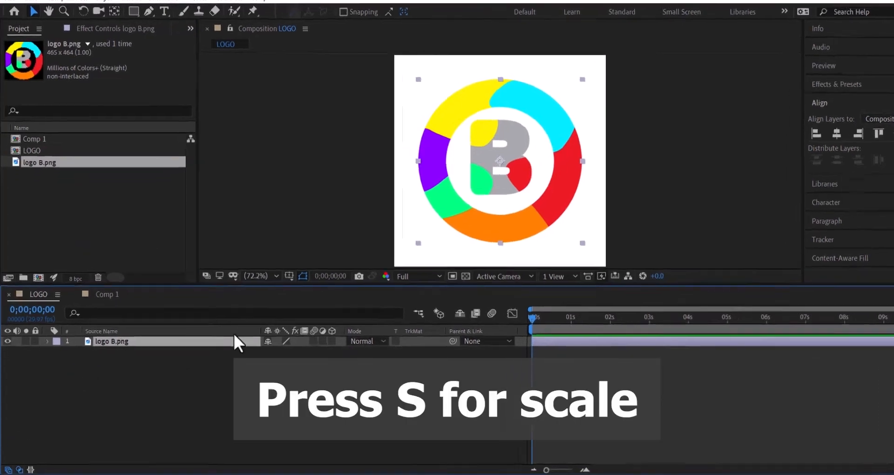
key(s)
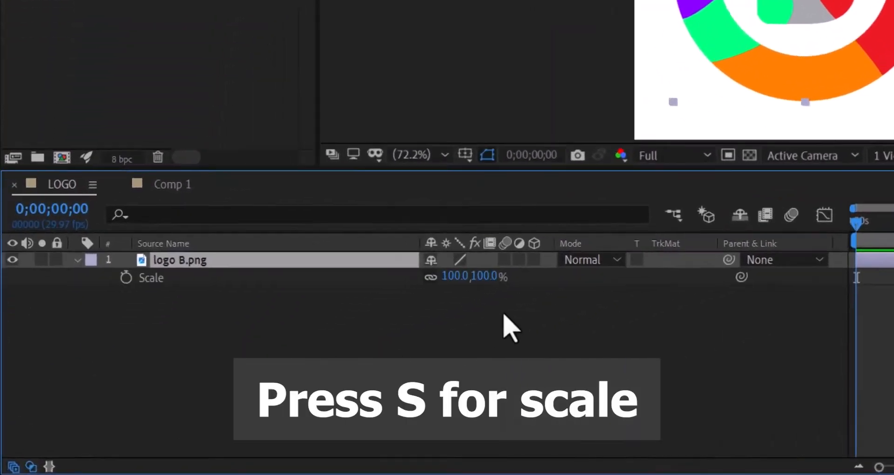
drag(540, 255, 572, 257)
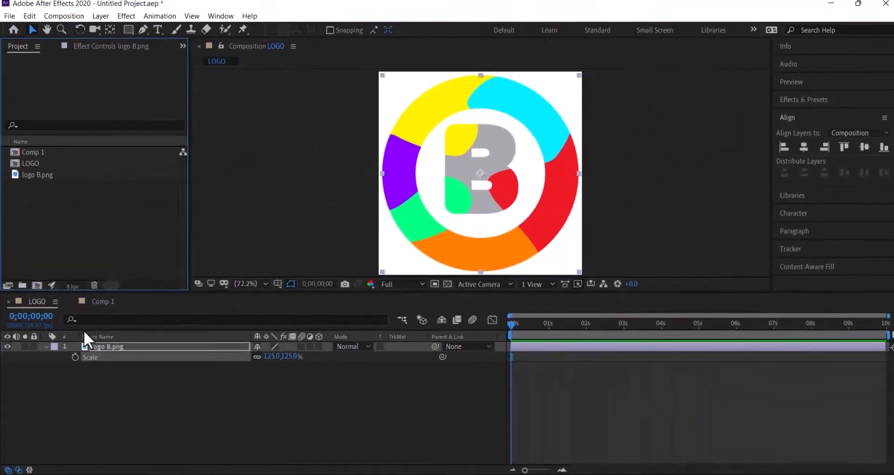
Switch to Comp 1 and add the LOGO composition to it as a layer
click(96, 303)
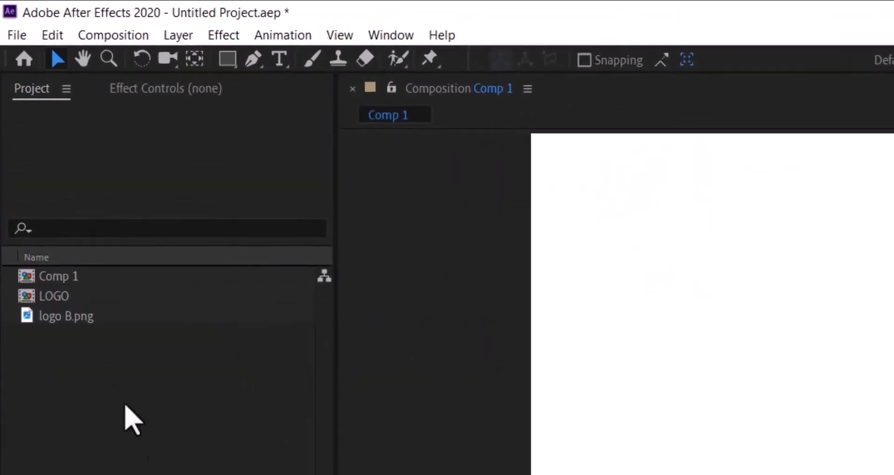
click(66, 302)
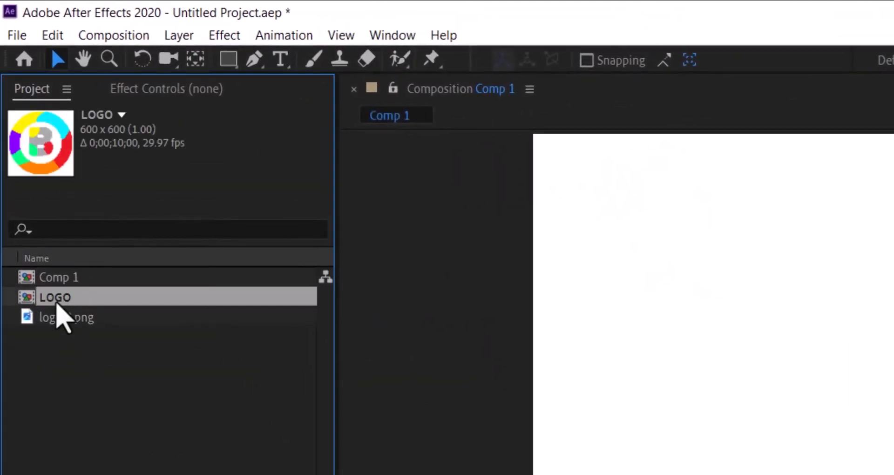
drag(56, 303, 242, 285)
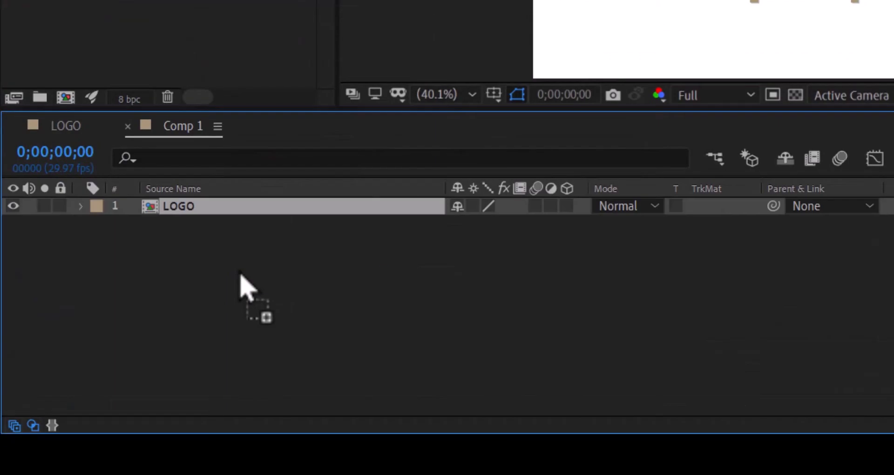
click(313, 245)
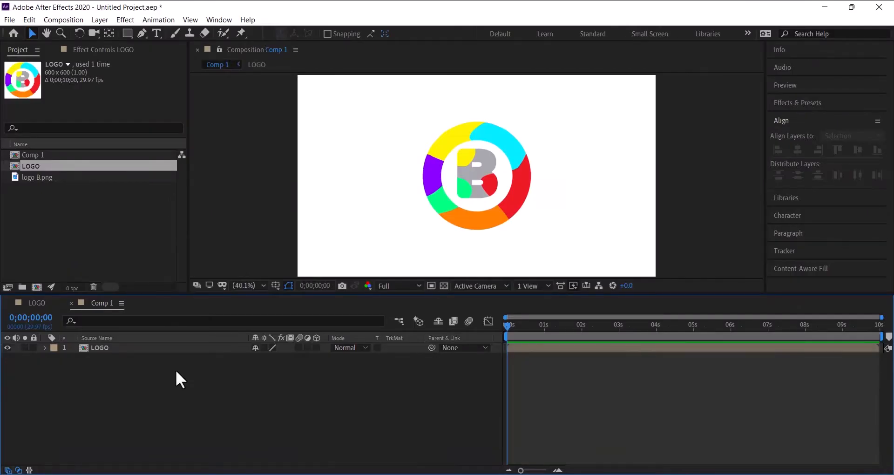
Create a white (FFFFFF) solid named "background" in Comp 1 and place it beneath the LOGO layer
right_click(113, 371)
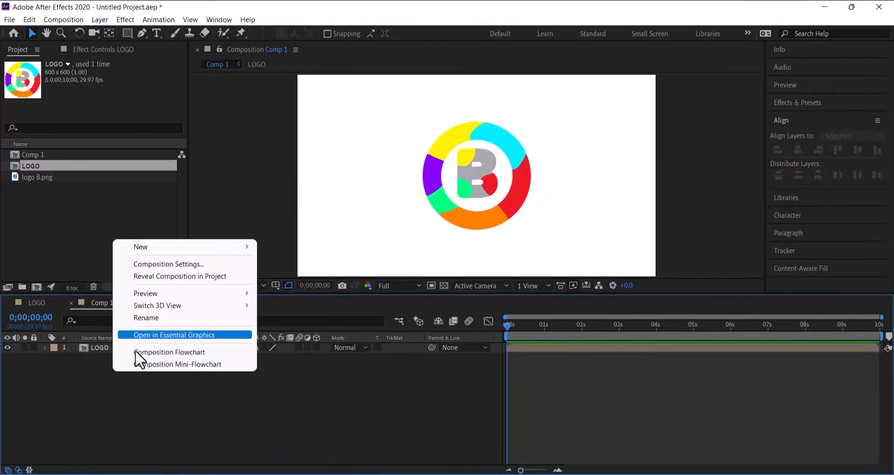
mouse_move(177, 245)
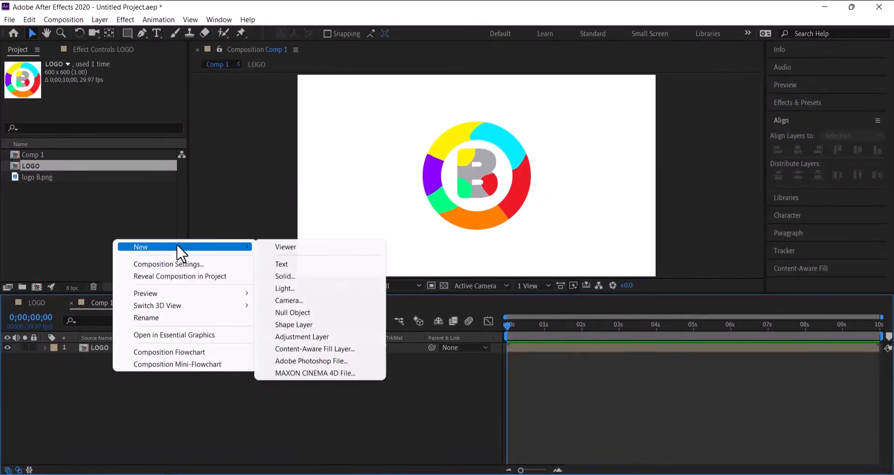
click(291, 277)
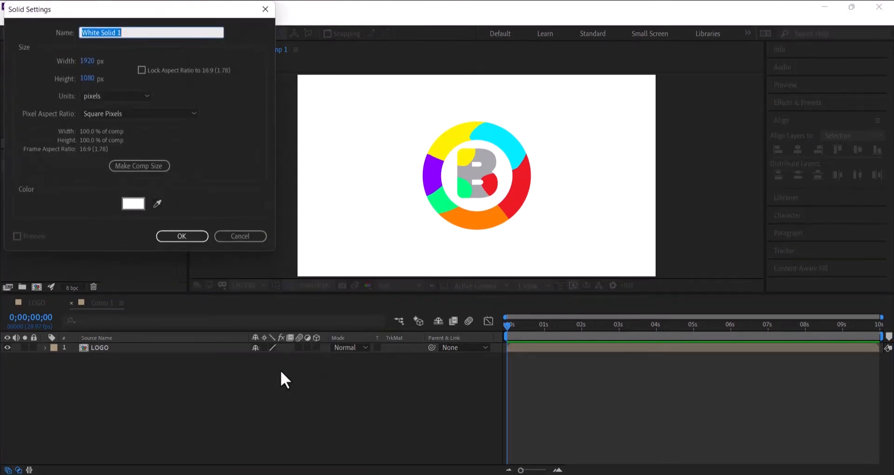
text(background)
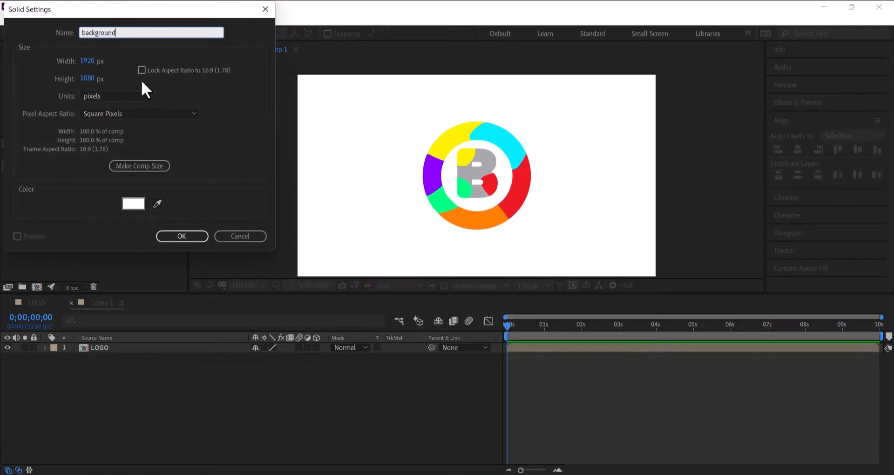
click(126, 203)
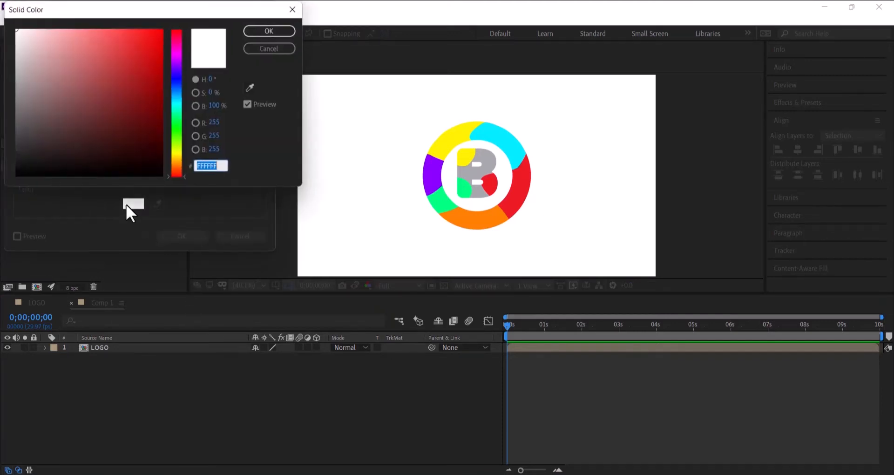
drag(110, 150, 12, 29)
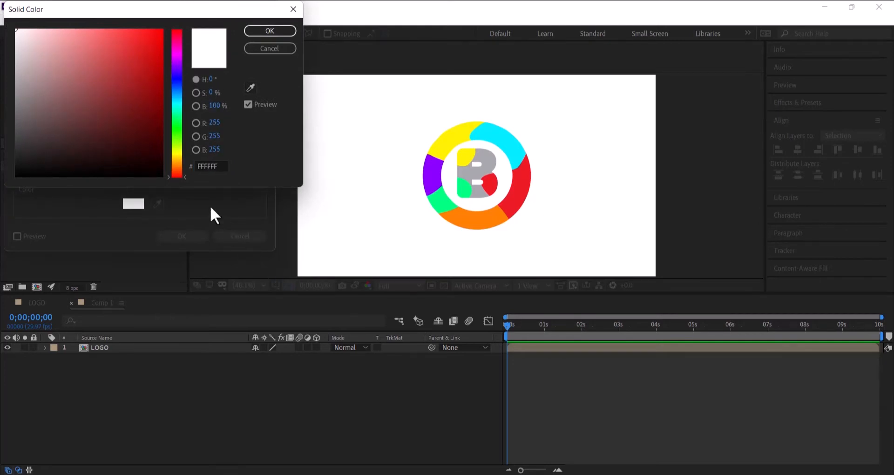
click(270, 30)
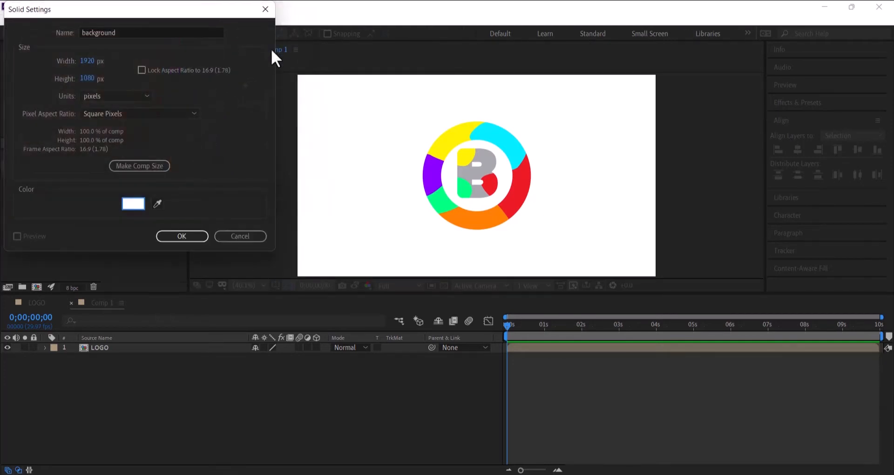
click(181, 236)
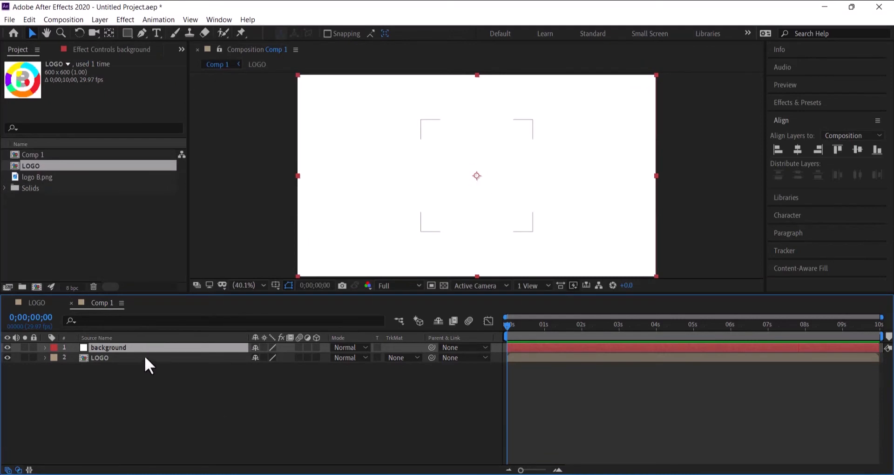
drag(150, 347, 144, 395)
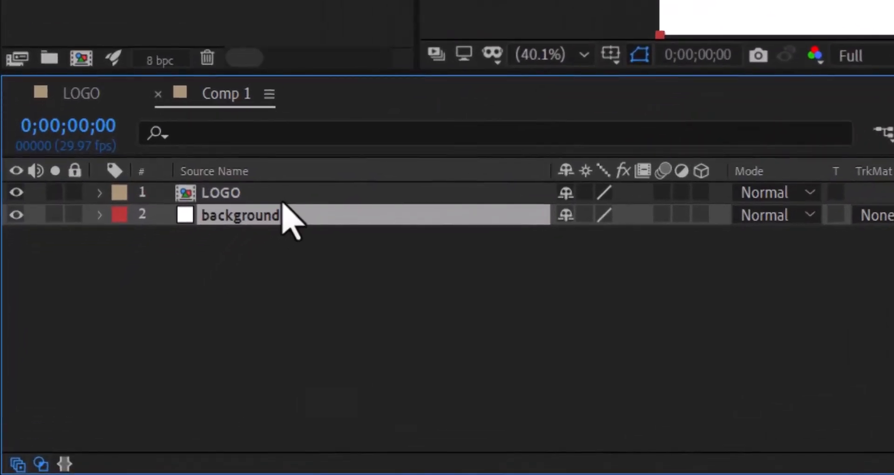
Make the LOGO layer 3D and separate its Position into individual X, Y and Z dimensions
click(283, 198)
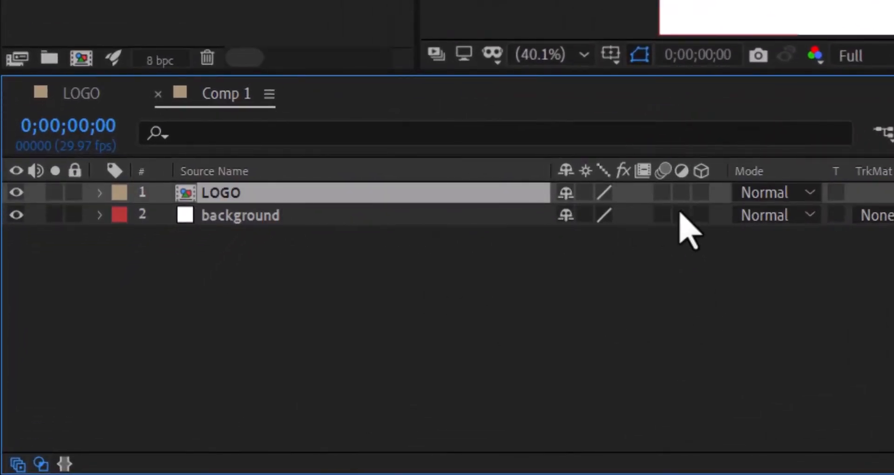
click(701, 193)
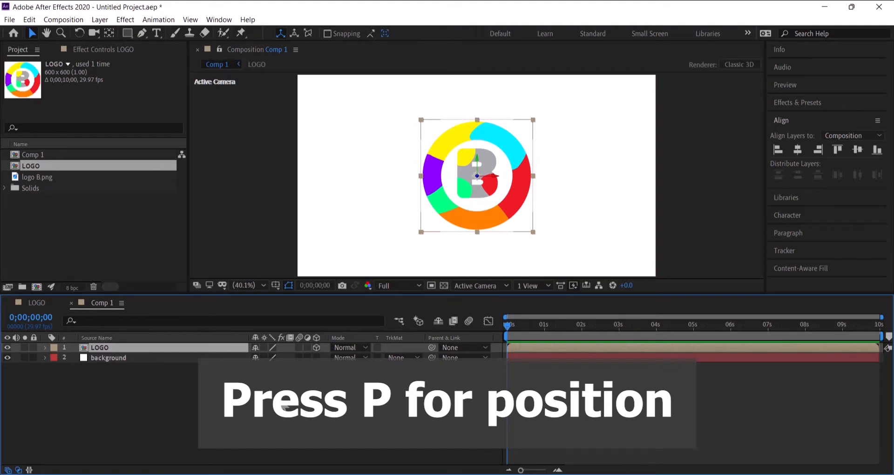
key(p)
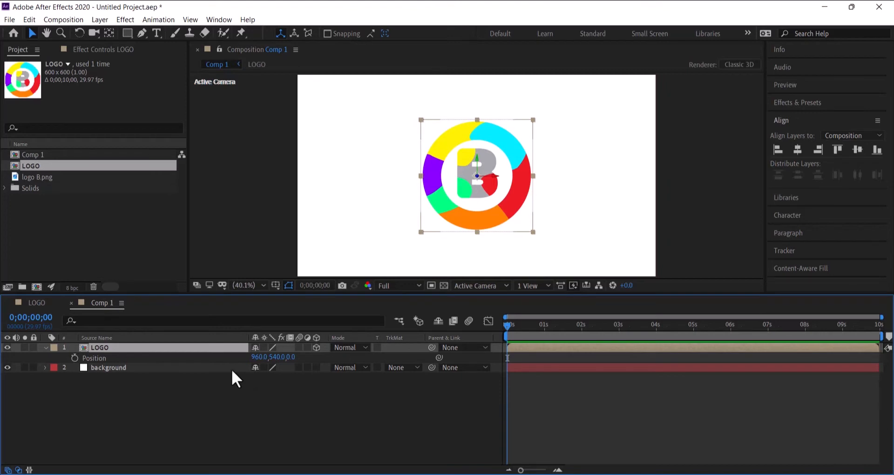
right_click(183, 359)
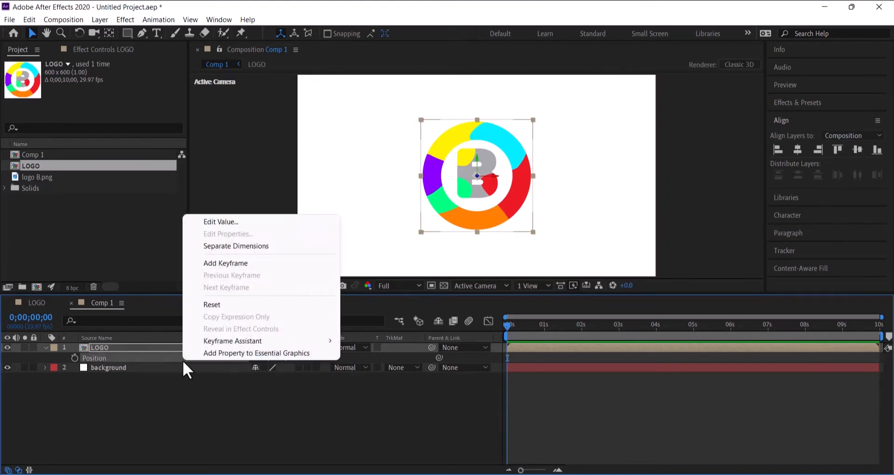
click(247, 245)
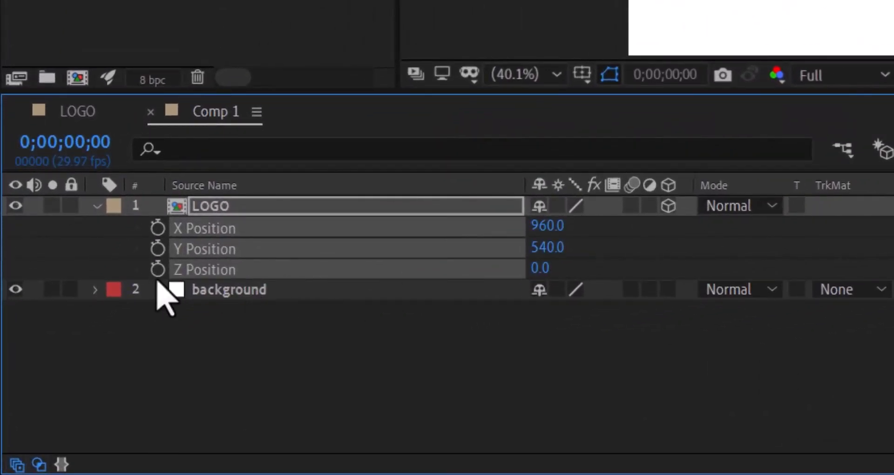
click(305, 382)
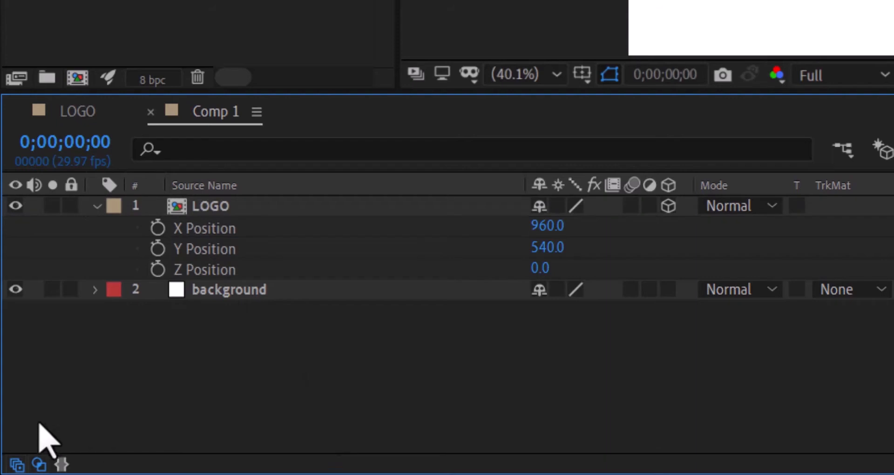
Add the expression "index" to the LOGO layer's Z Position
alt+click(157, 270)
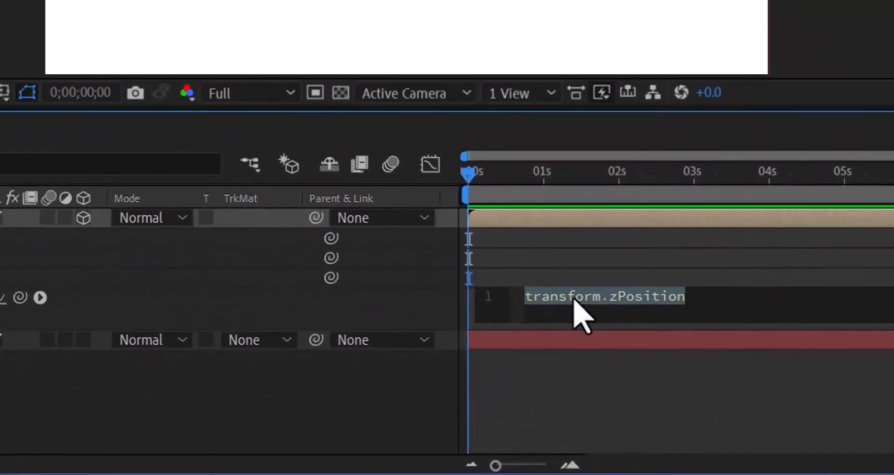
text(ind)
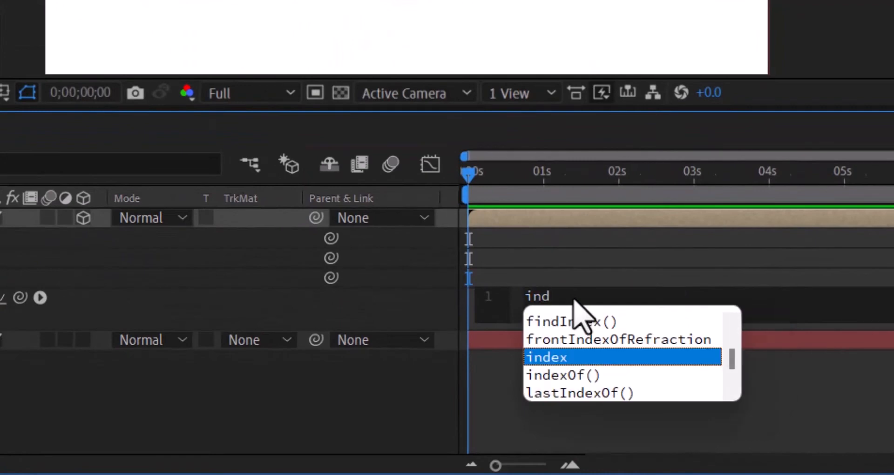
text(ex)
key(Return)
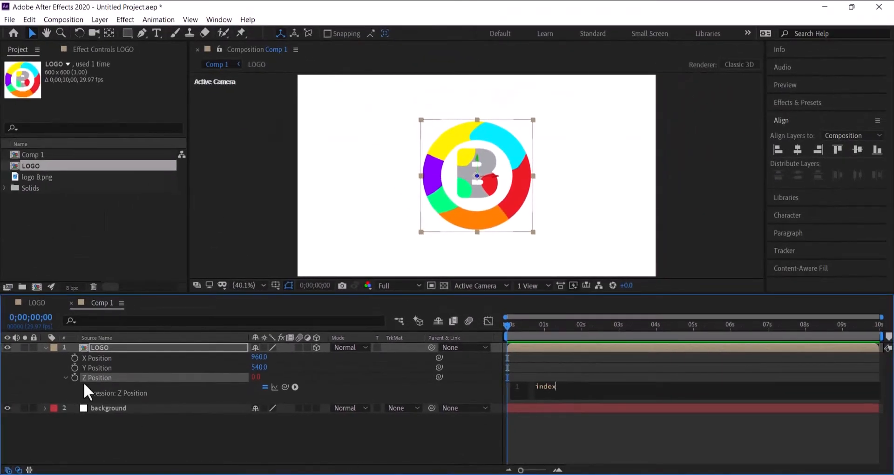
click(44, 347)
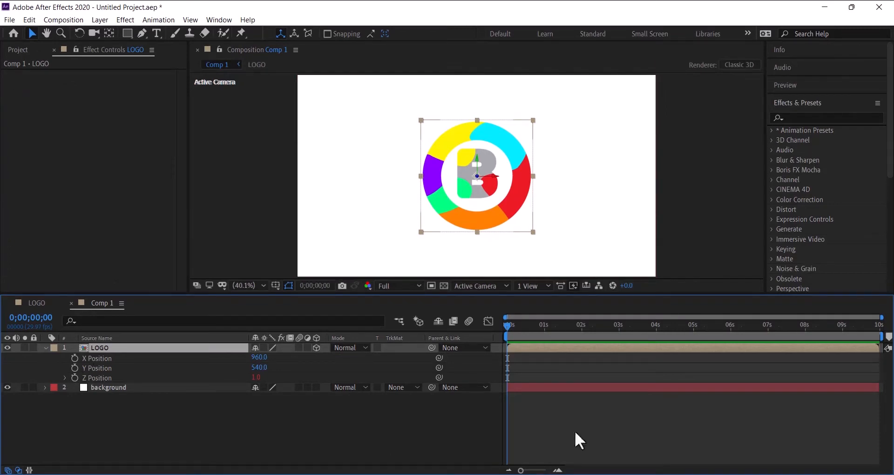
Find the Brightness & Contrast effect and apply it to the LOGO layer
click(800, 118)
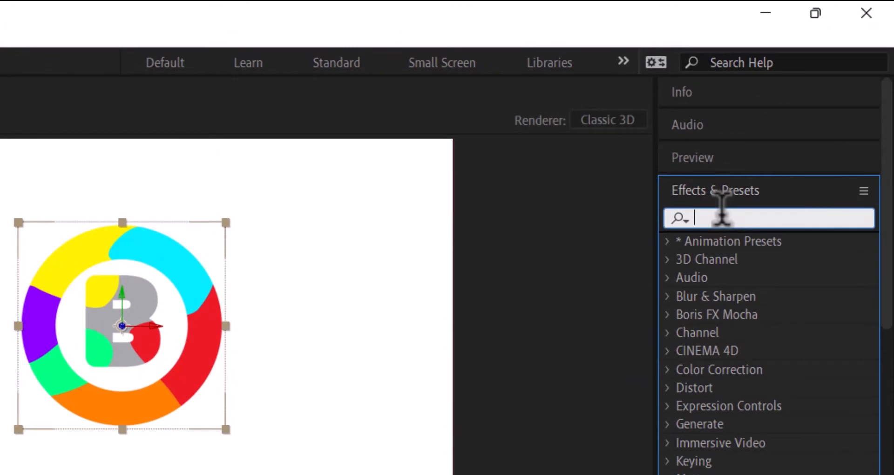
text(bright)
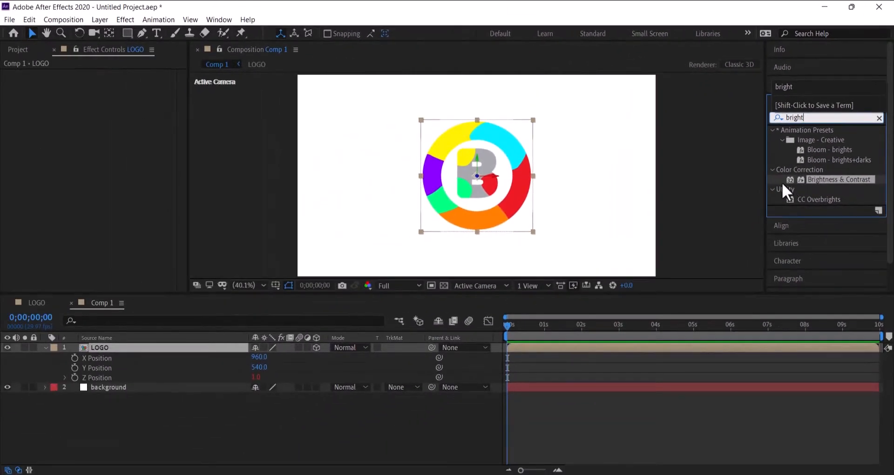
drag(787, 182, 160, 358)
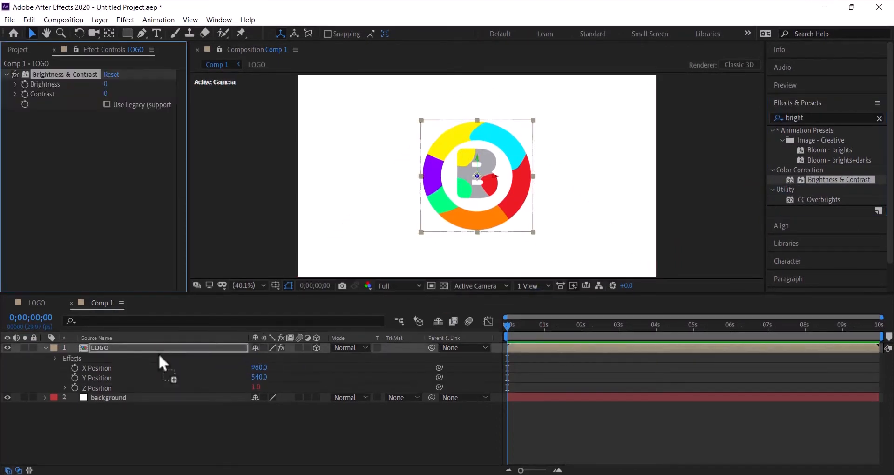
Set the LOGO layer's Brightness to -150 with Use Legacy enabled, and collapse the layer's properties
click(104, 85)
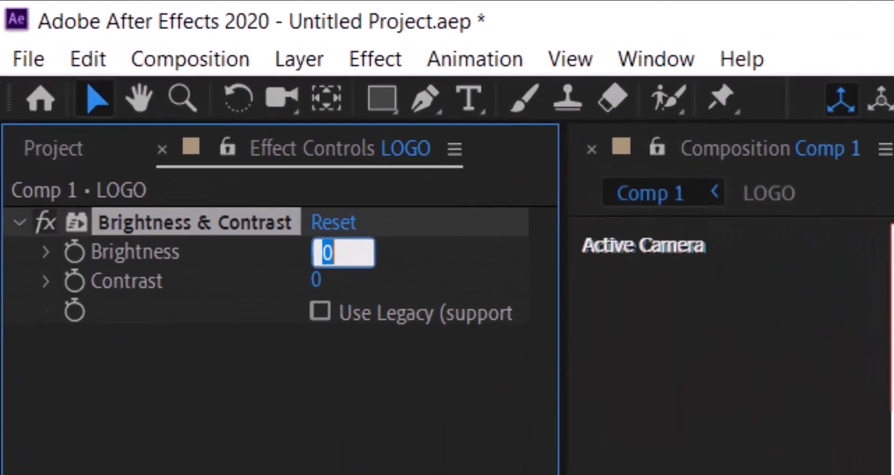
text(-150)
key(Return)
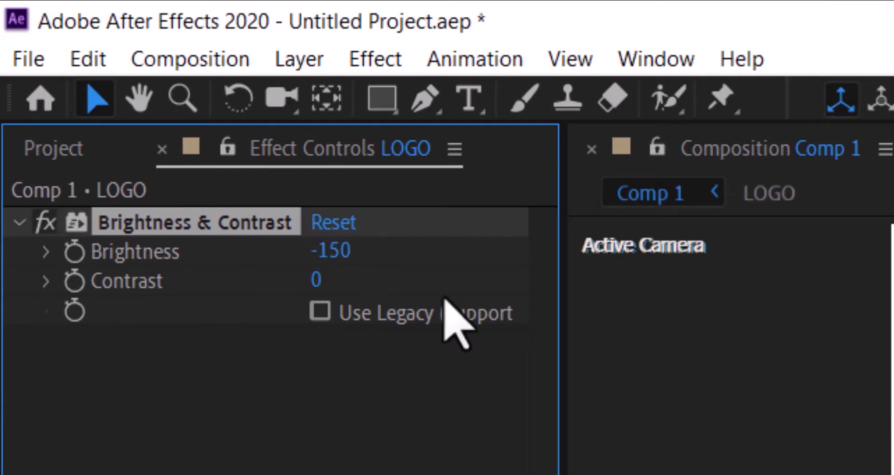
click(320, 319)
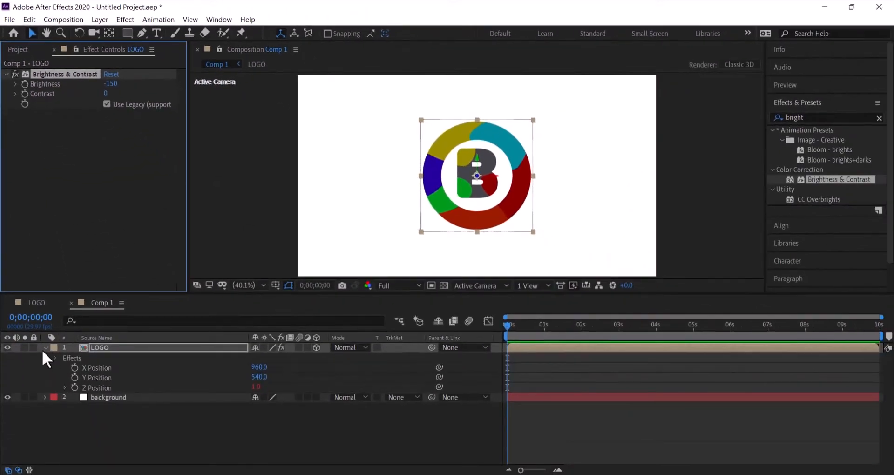
click(45, 347)
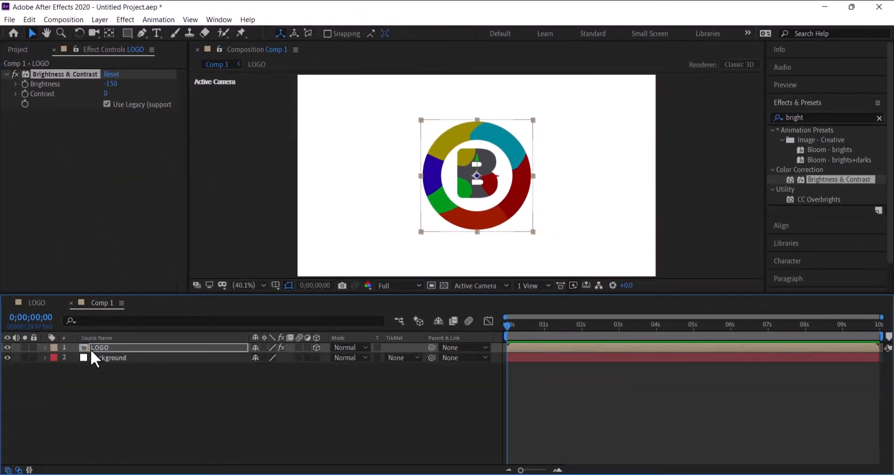
Duplicate the LOGO layer repeatedly until Comp 1 holds 30 LOGO layers above the background
drag(91, 348, 360, 182)
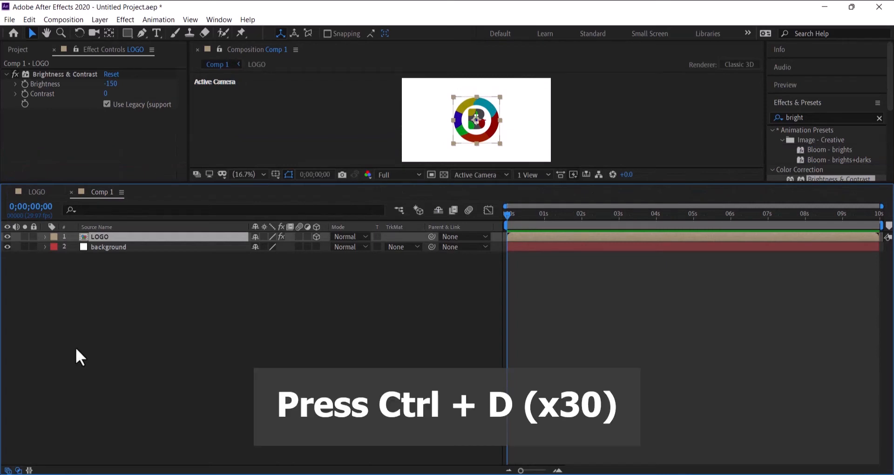
key(ctrl+d)
key(ctrl+d)
key(ctrl+d)
key(ctrl+d)
key(ctrl+d)
key(ctrl+d)
key(ctrl+d)
key(ctrl+d)
key(ctrl+d)
key(ctrl+d)
key(ctrl+d)
key(ctrl+d)
key(ctrl+d)
key(ctrl+d)
key(ctrl+d)
key(ctrl+d)
key(ctrl+d)
key(ctrl+d)
key(ctrl+d)
key(ctrl+d)
key(ctrl+d)
key(ctrl+d)
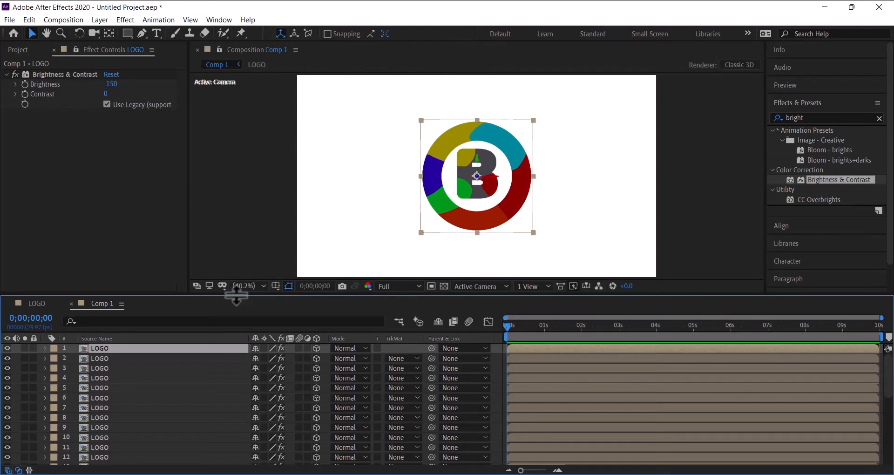
Mark LOGO layers 2 to 29 as shy and hide the shy layers in the timeline
drag(236, 295, 231, 122)
click(94, 187)
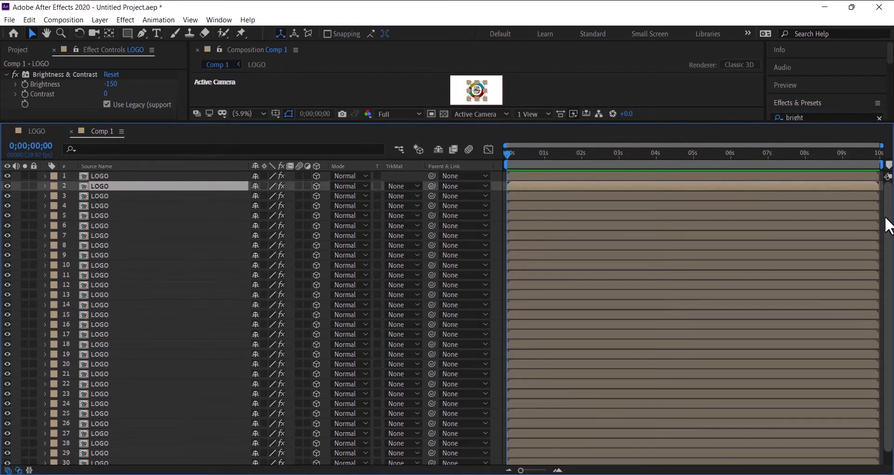
scroll(888, 225, down, 1)
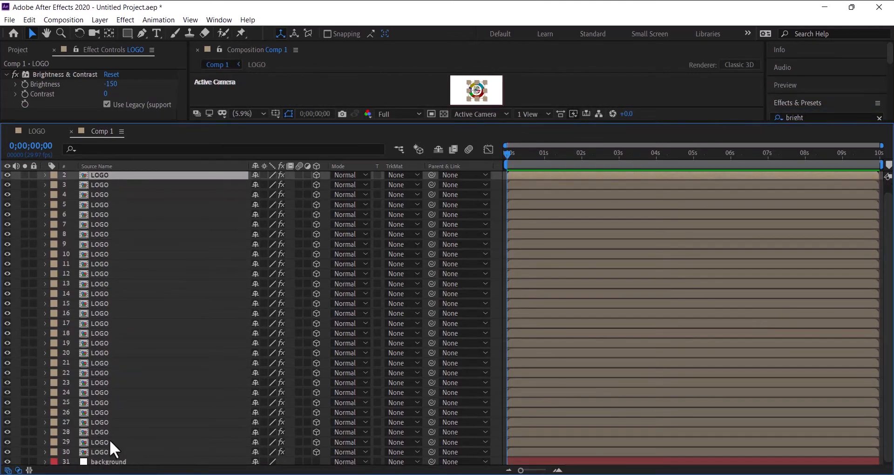
shift+click(84, 442)
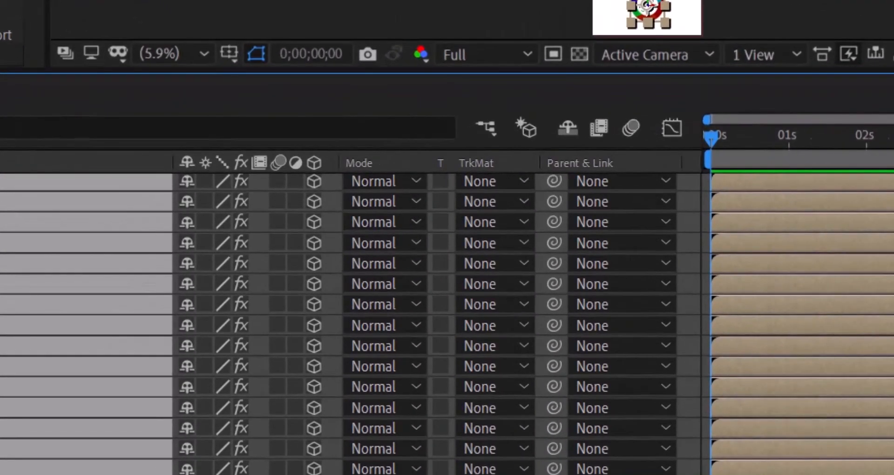
click(187, 264)
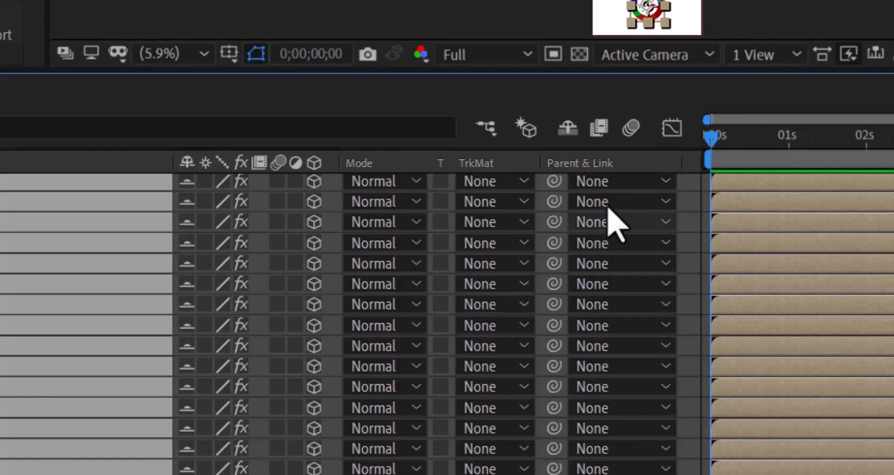
click(569, 135)
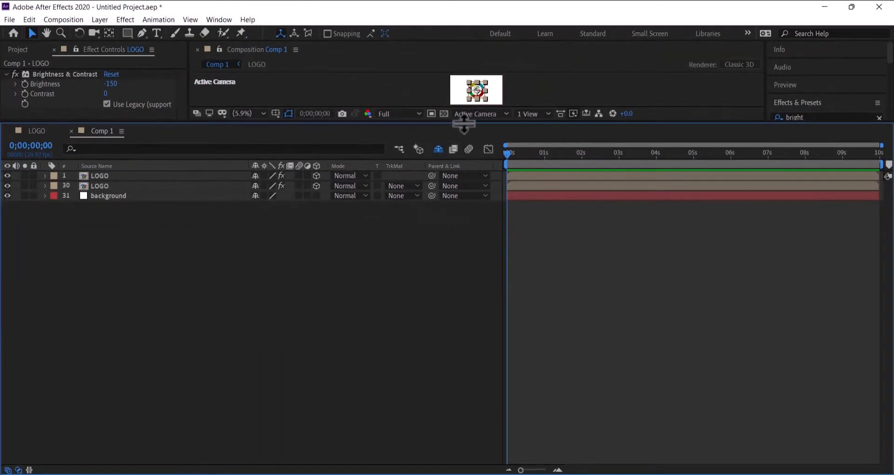
drag(464, 123, 433, 344)
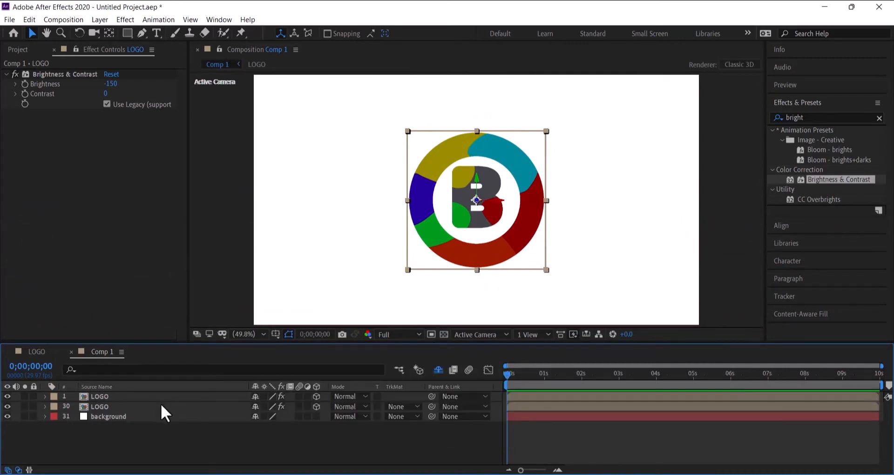
Delete the Brightness & Contrast effect from the topmost LOGO layer
click(97, 396)
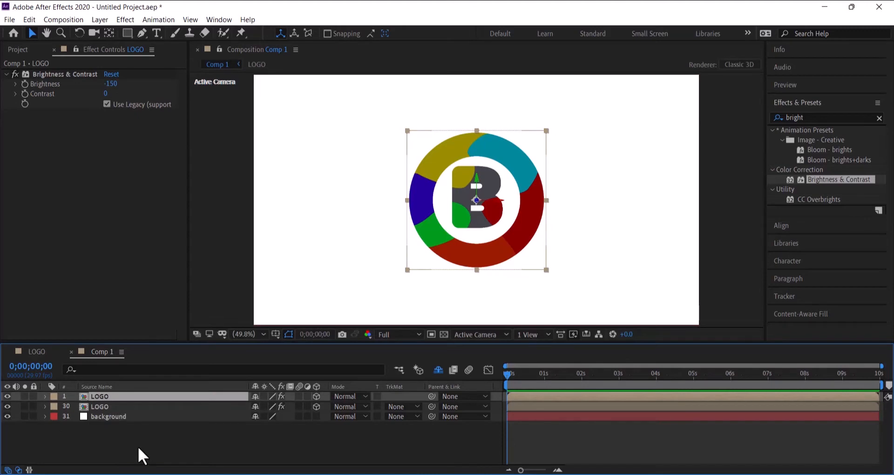
click(26, 73)
key(Delete)
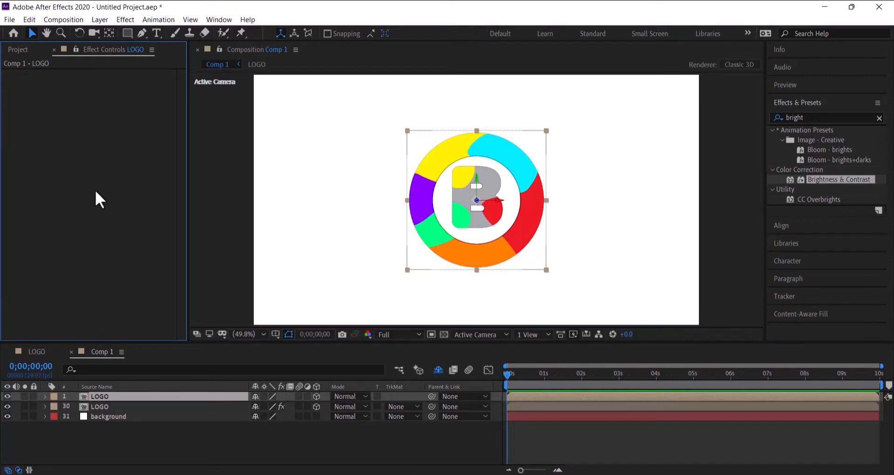
Find the Drop Shadow effect and apply it to the lowest LOGO layer, layer 30
click(108, 410)
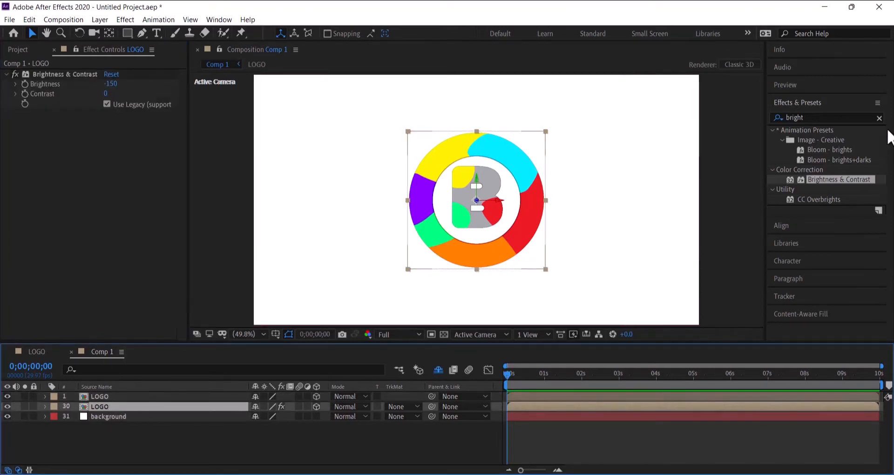
click(880, 118)
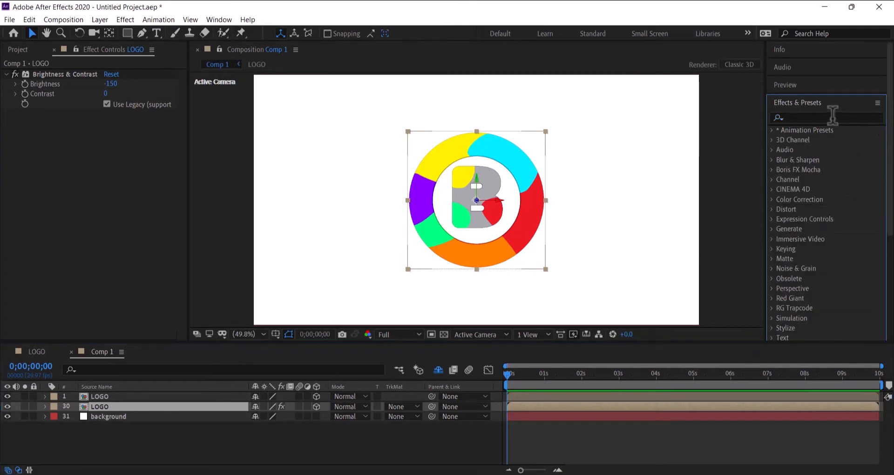
click(832, 117)
text(drop)
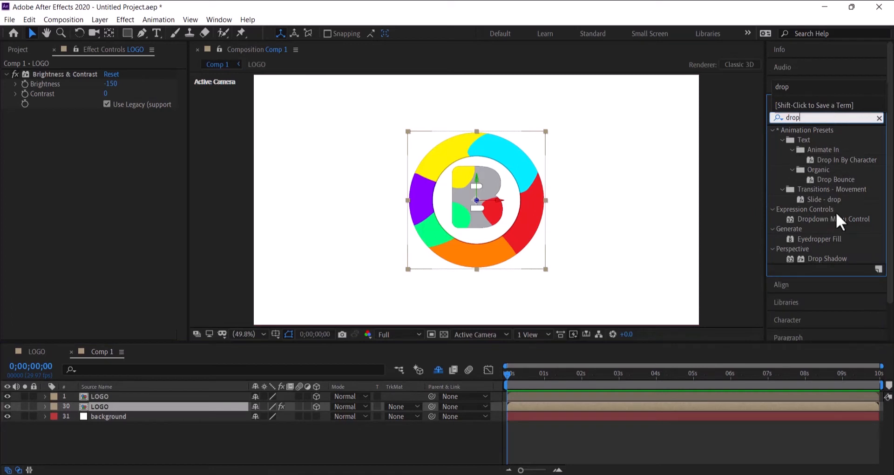
drag(804, 261, 109, 409)
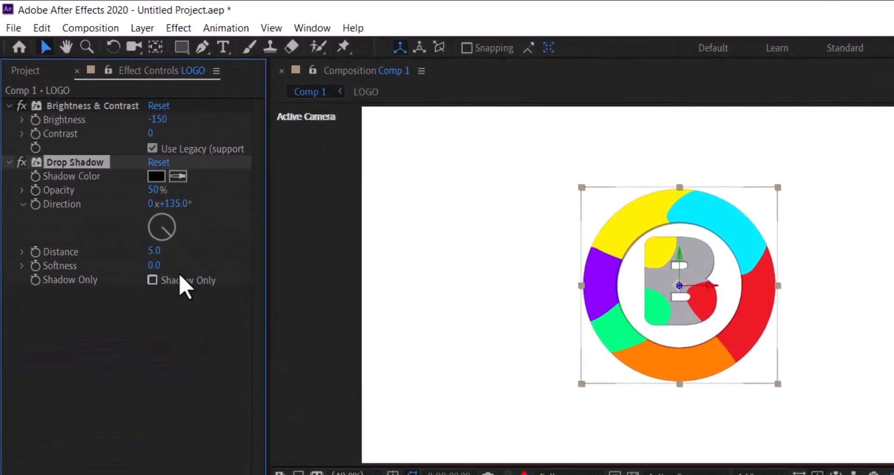
Set the Drop Shadow's Softness to 100 on LOGO layer 30
drag(154, 266, 156, 269)
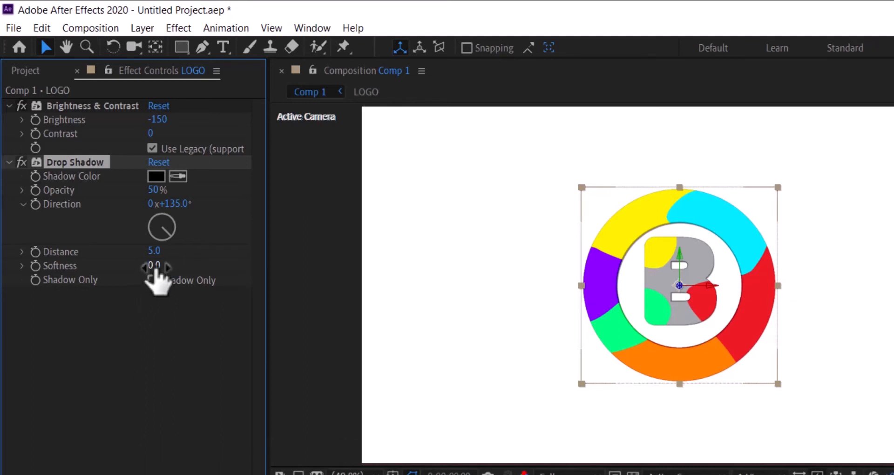
drag(156, 269, 255, 265)
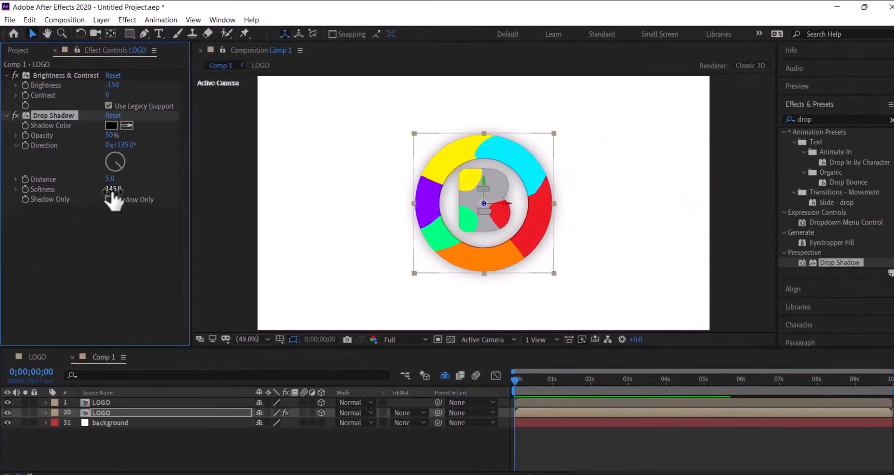
click(158, 265)
text(100)
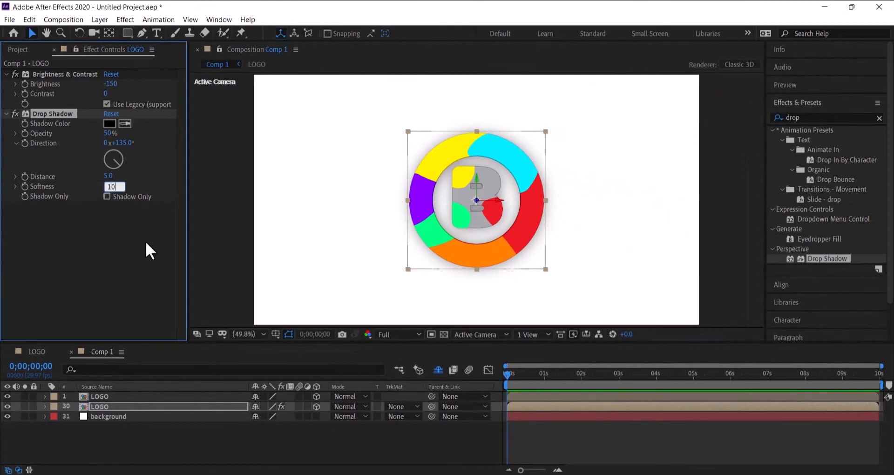
key(Return)
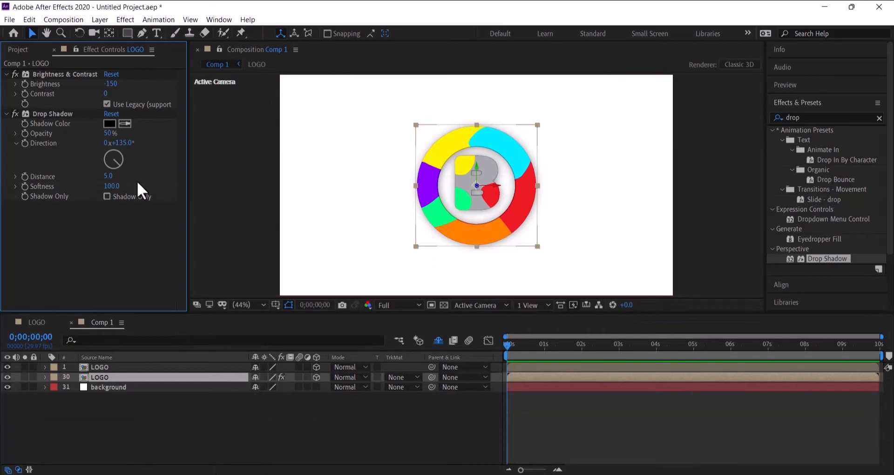
Create a two-node camera with the 50mm preset in Comp 1
click(141, 444)
right_click(142, 443)
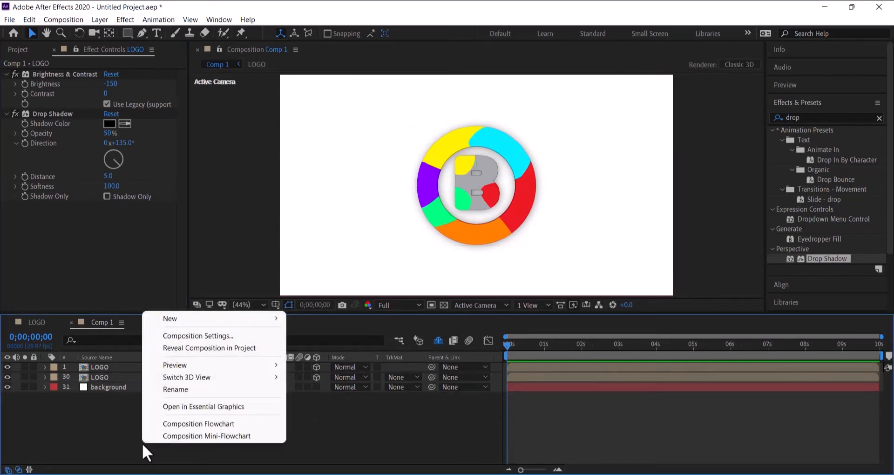
mouse_move(197, 320)
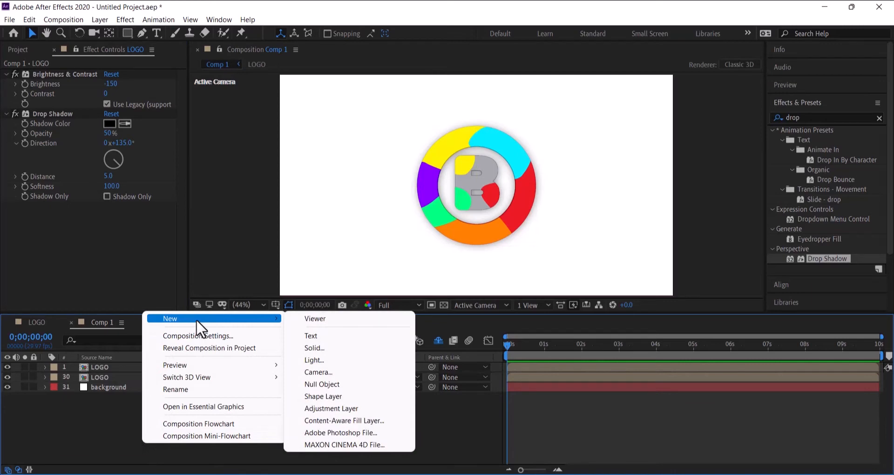
click(320, 371)
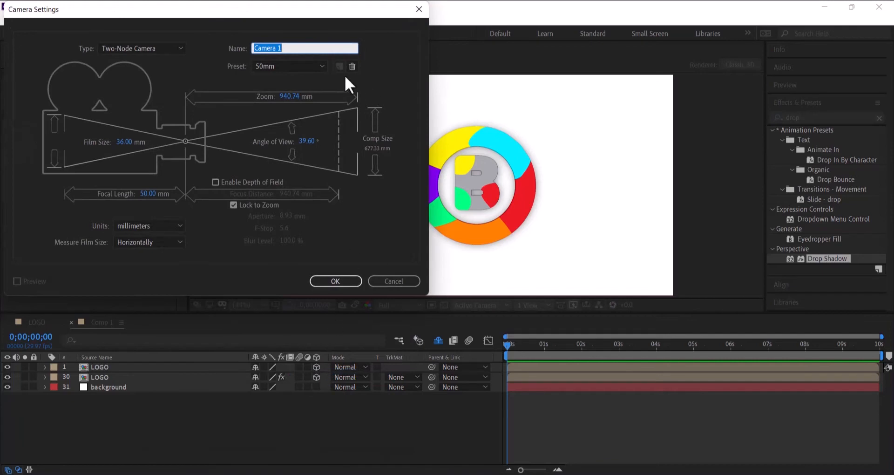
click(325, 65)
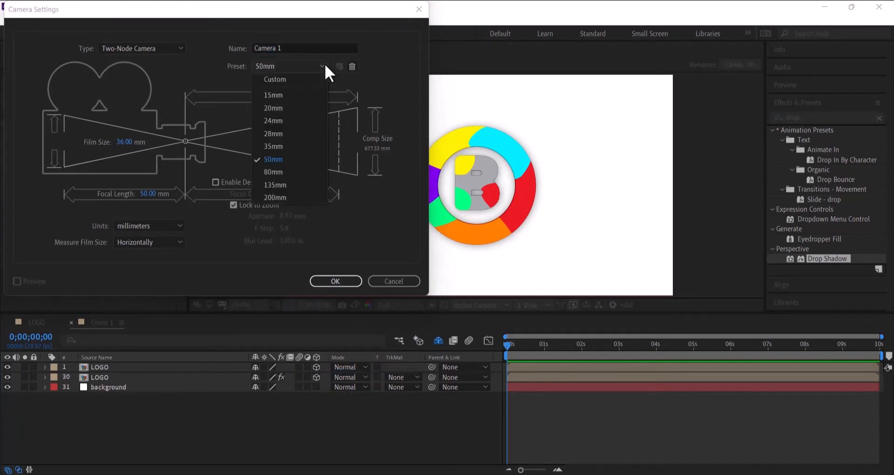
click(321, 66)
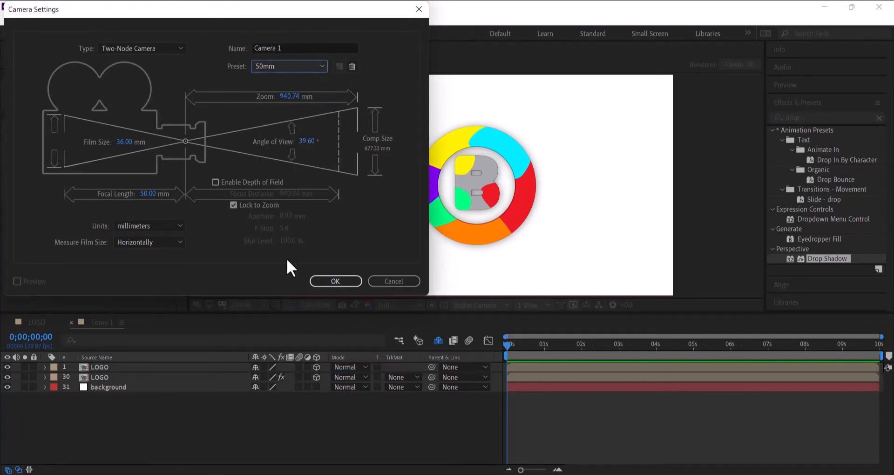
click(324, 281)
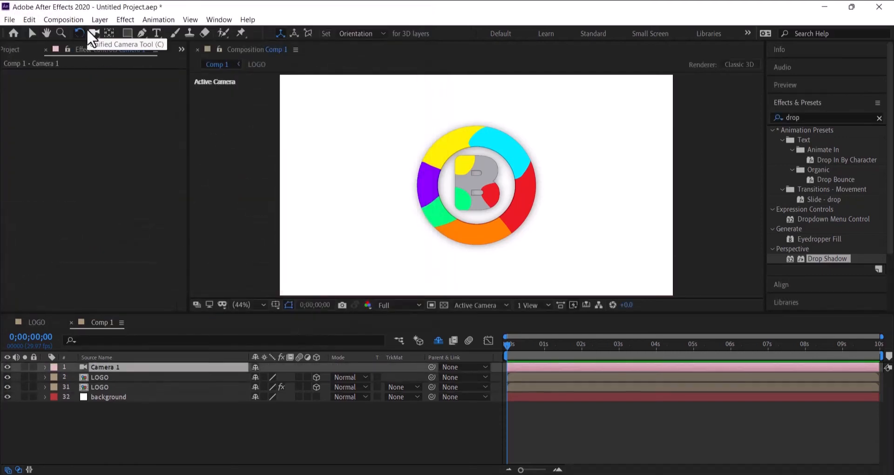
Orbit the camera around the logo to examine its extruded sides and depth
click(87, 29)
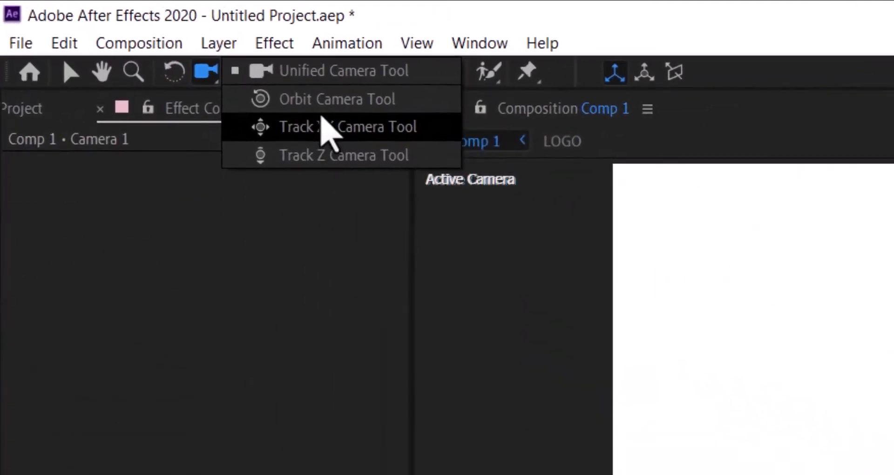
click(327, 100)
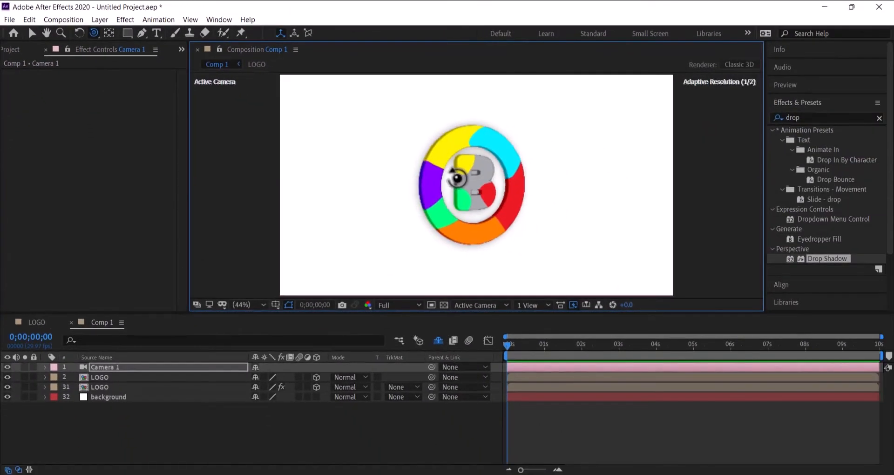
drag(457, 178, 442, 197)
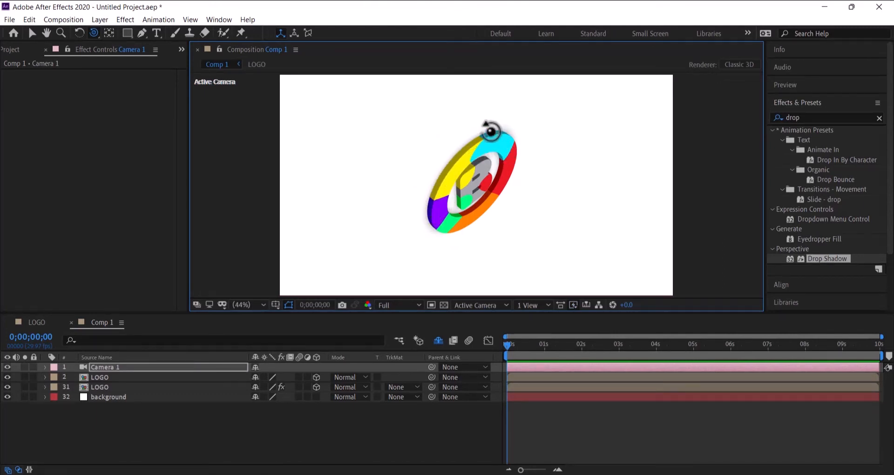
drag(373, 237, 470, 147)
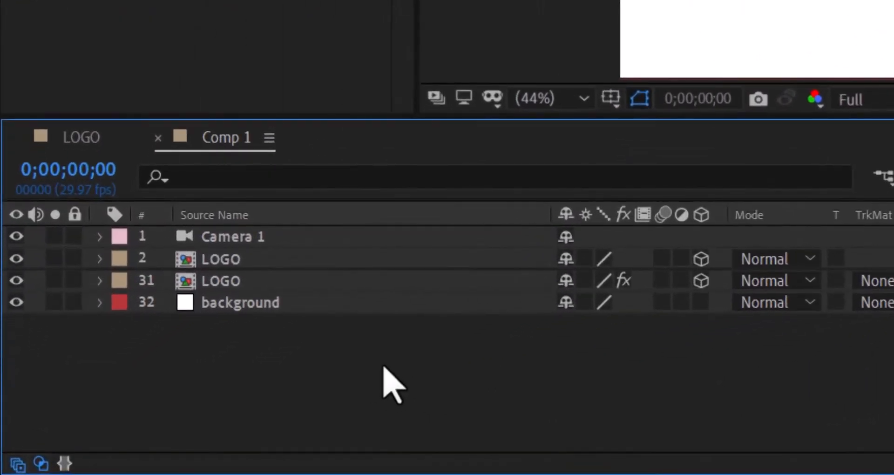
Add a null object to Comp 1 and parent Camera 1 to it
right_click(378, 366)
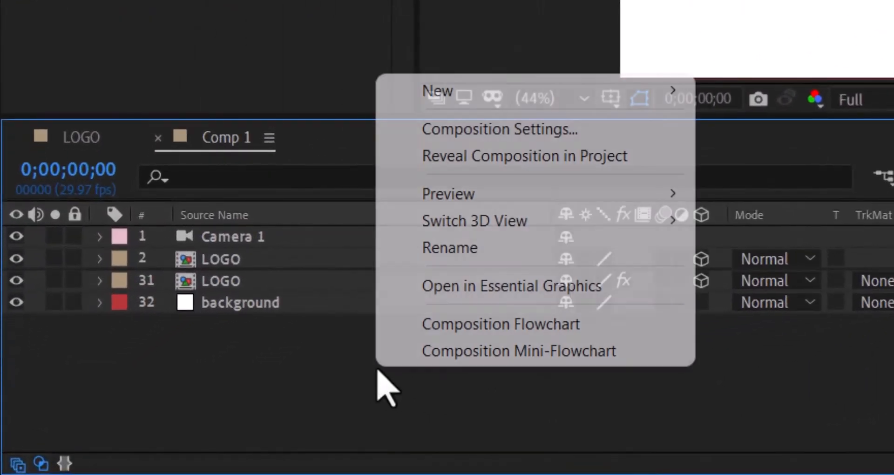
mouse_move(529, 89)
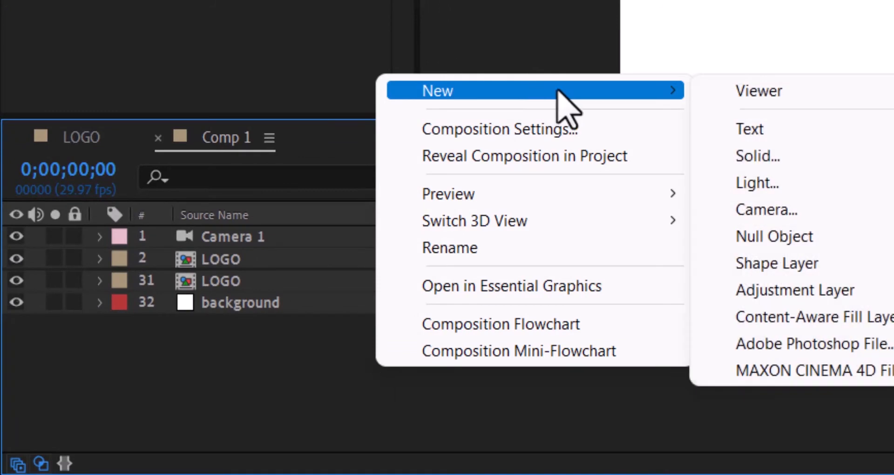
click(833, 238)
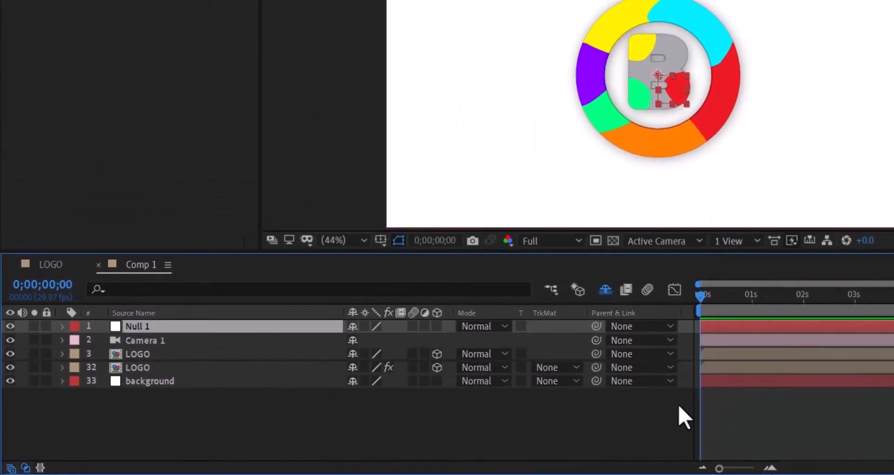
click(189, 341)
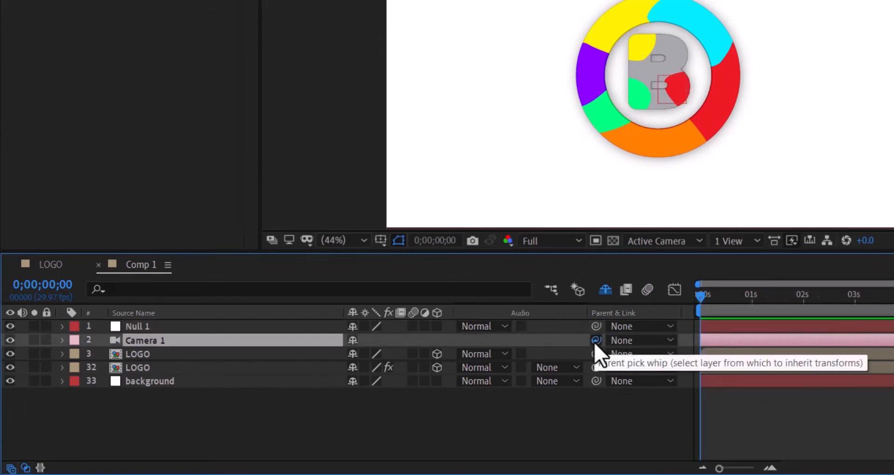
drag(596, 342, 168, 328)
Make Null 1 a 3D layer and start keyframing its X, Y and Z Rotation at 0 seconds
click(169, 326)
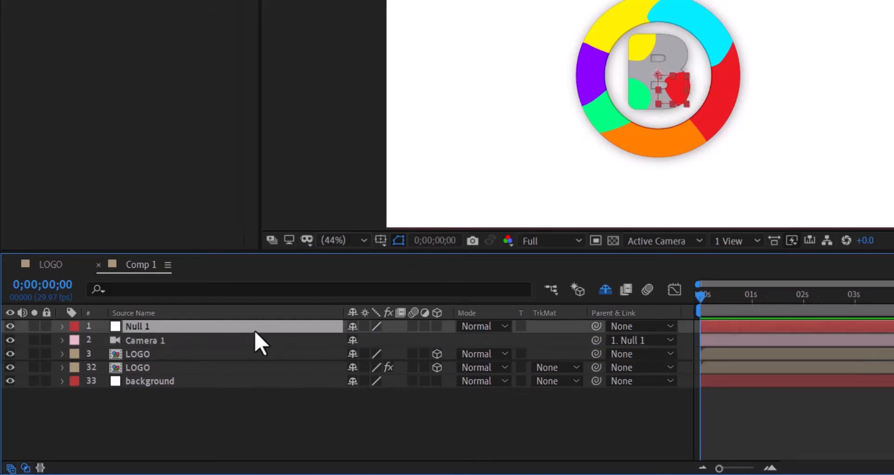
click(437, 326)
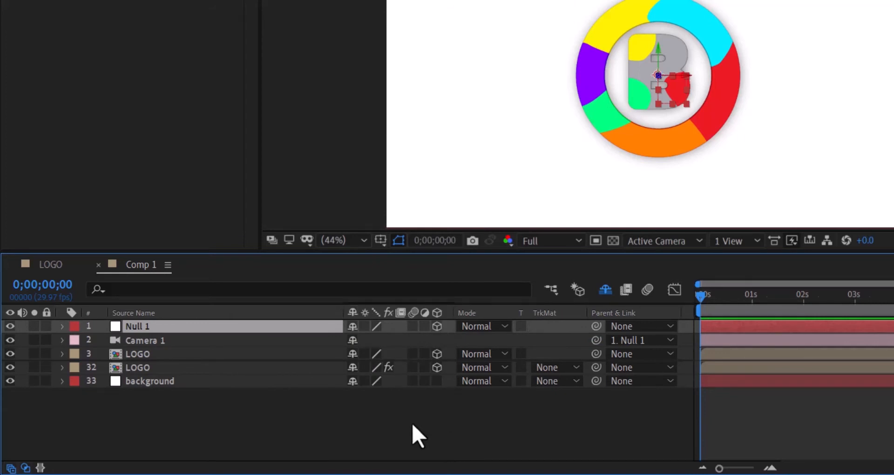
key(r)
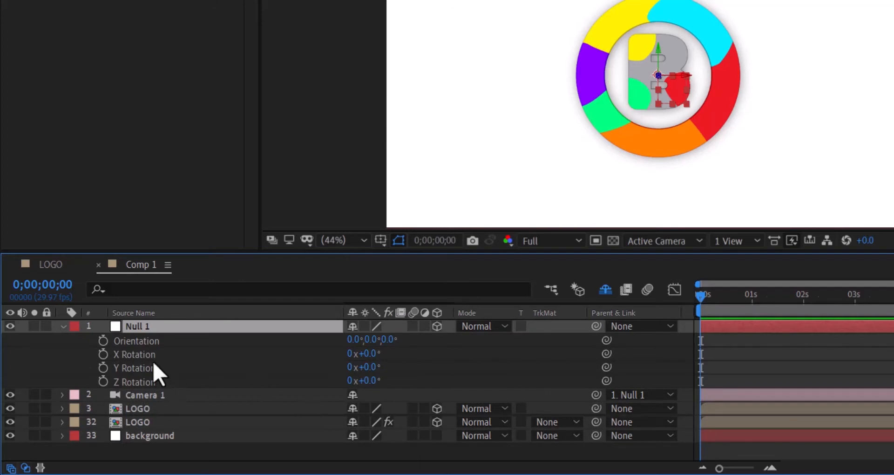
click(103, 354)
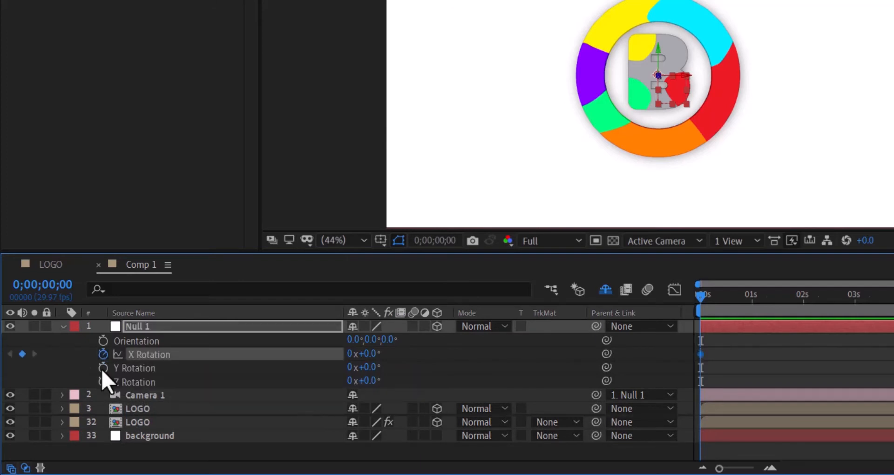
click(103, 367)
click(103, 381)
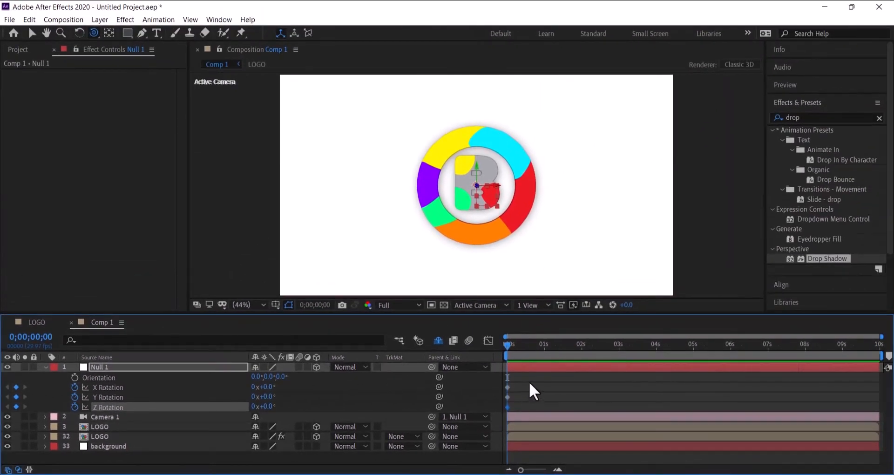
Move Null 1's X, Y and Z Rotation keyframes together to the 5-second mark
drag(529, 381, 506, 406)
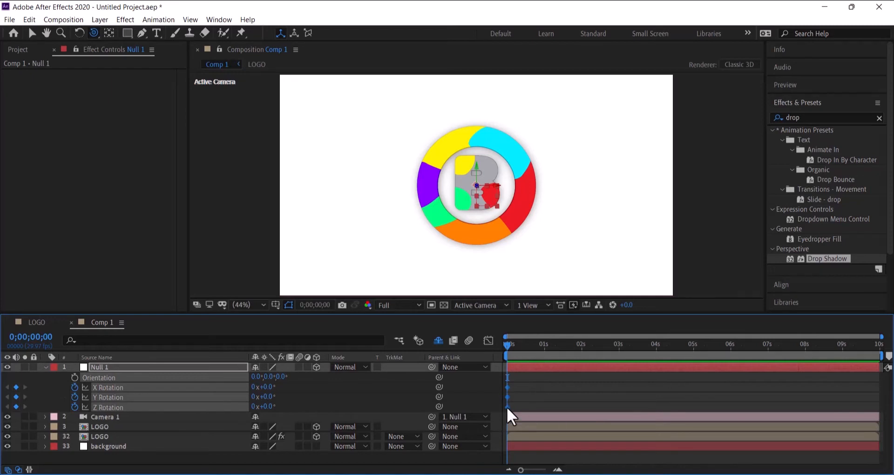
drag(507, 406, 543, 406)
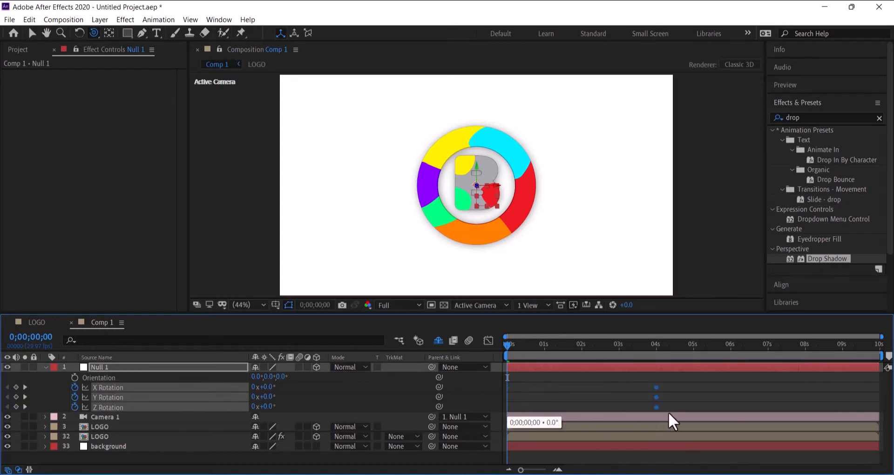
drag(668, 412, 691, 414)
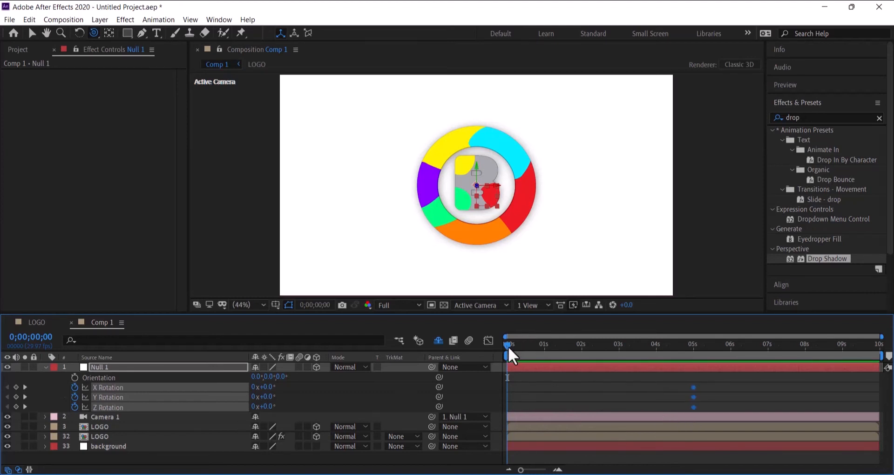
mouse_move(507, 347)
mouse_down()
mouse_move(595, 356)
mouse_move(503, 359)
mouse_up()
click(290, 401)
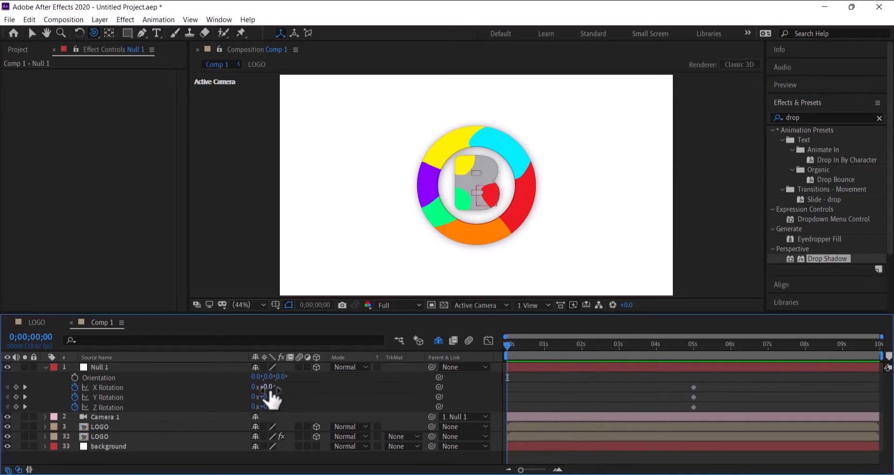
At 0 seconds, set Null 1's X Rotation to 45°, Y Rotation to 30° and Z Rotation to 10°
click(267, 387)
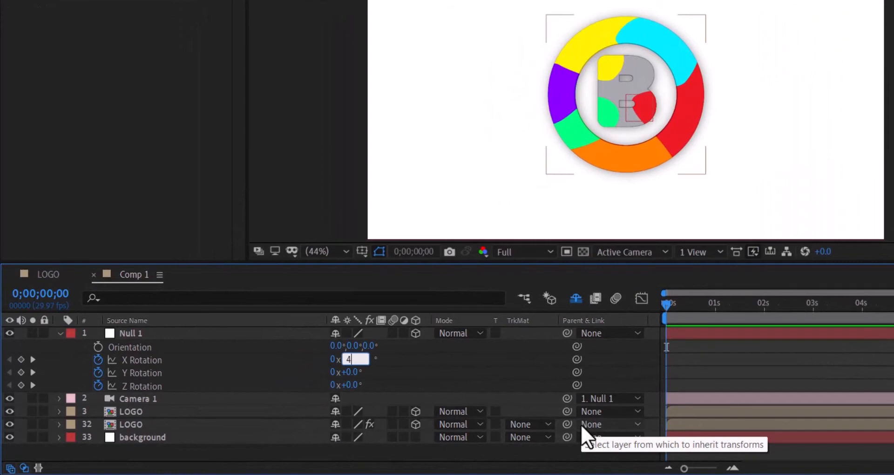
key(Return)
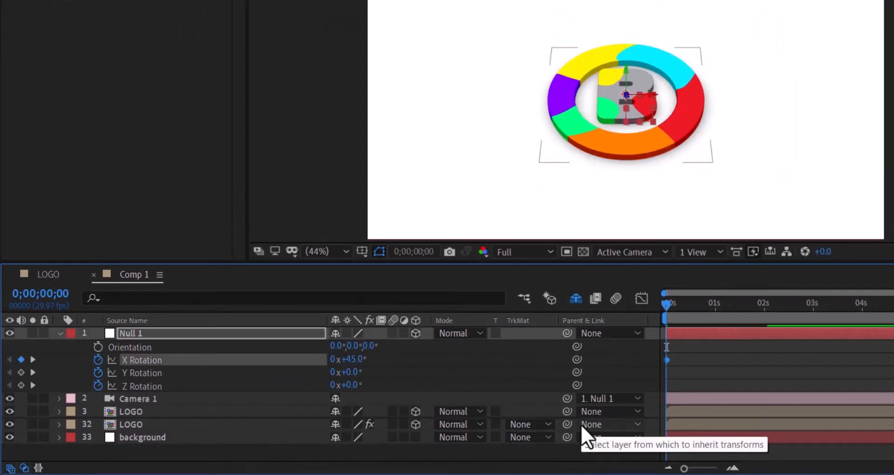
click(350, 372)
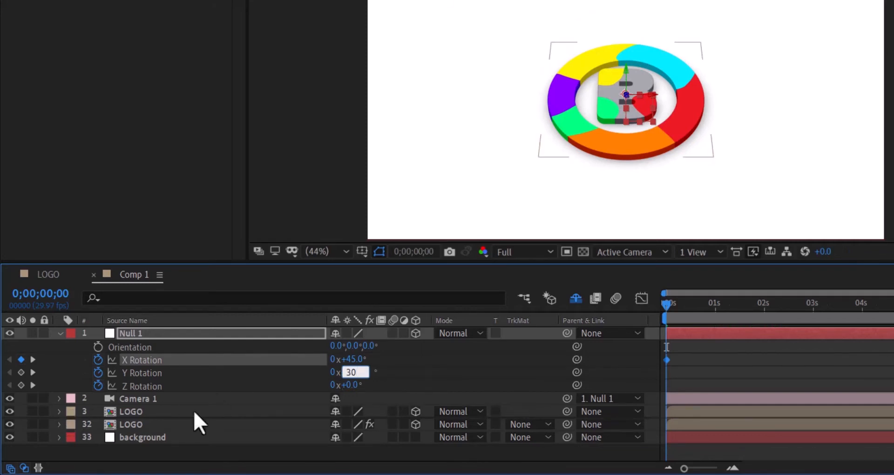
key(Return)
click(349, 386)
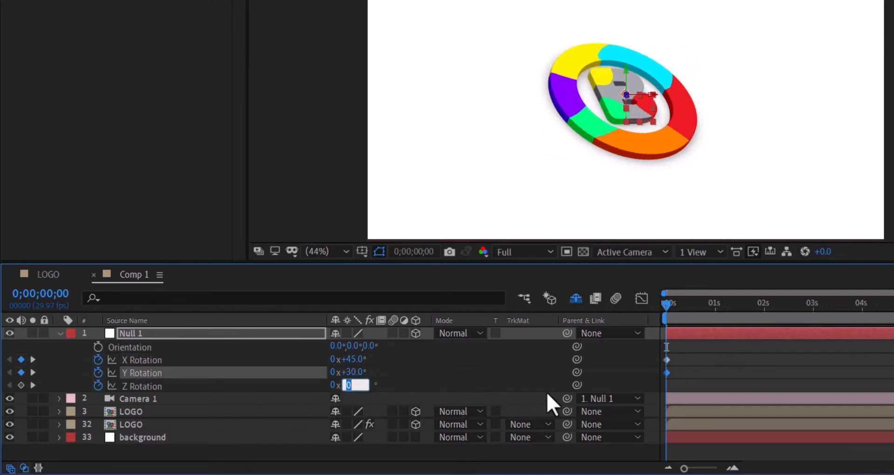
text(10)
key(Return)
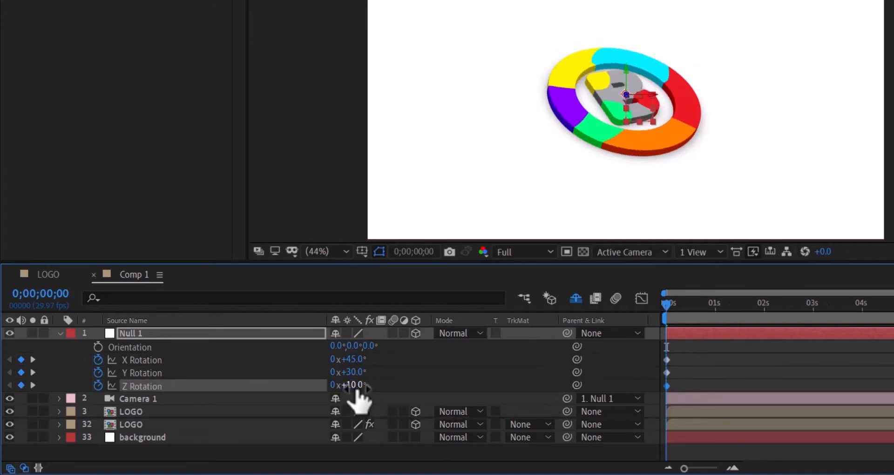
Set Null 1's Z Rotation at 0 seconds back to 0°
click(352, 385)
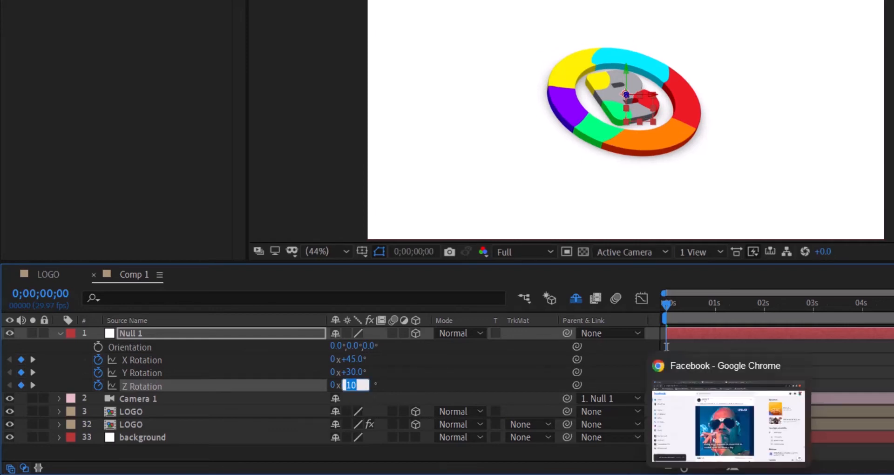
text(0)
key(Return)
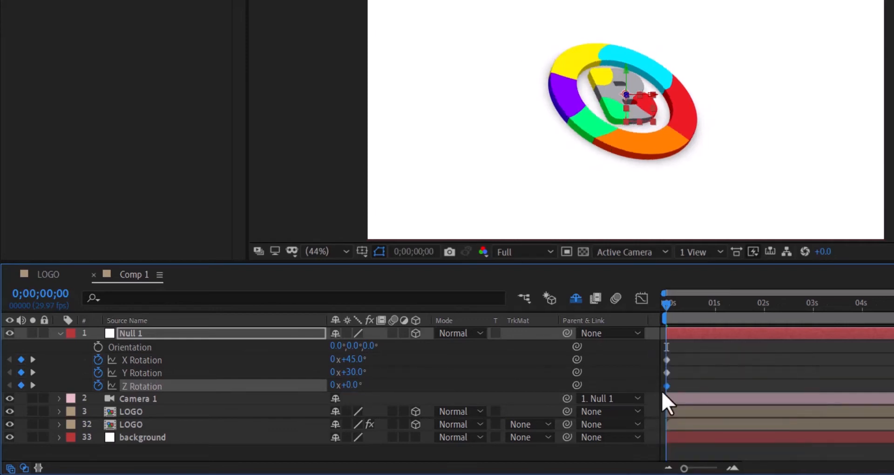
Set Null 1's Z Rotation to 5° and its Y Rotation to 40° at 0 seconds
click(349, 384)
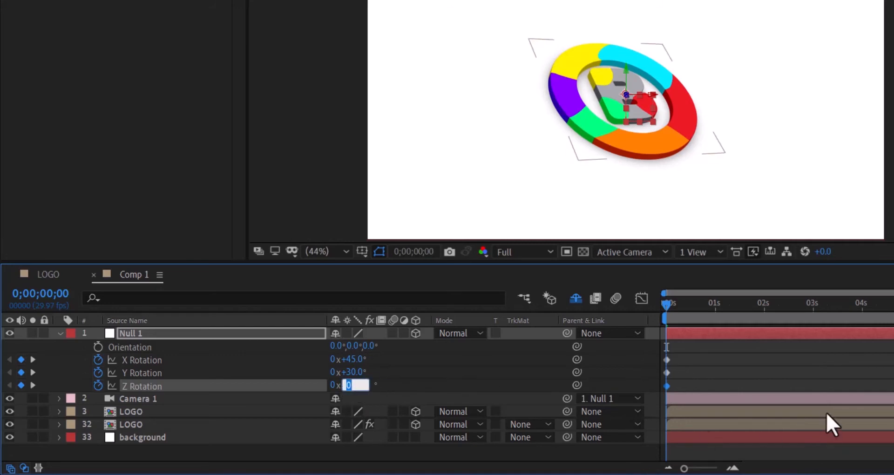
text(5)
key(Return)
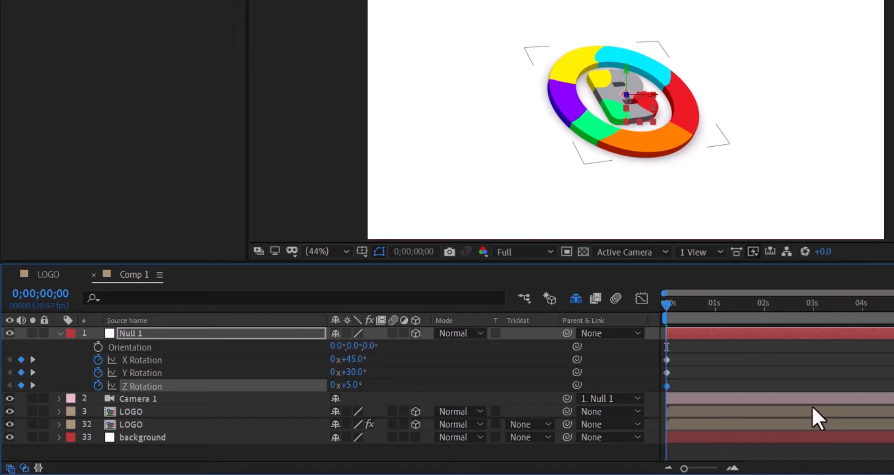
click(356, 372)
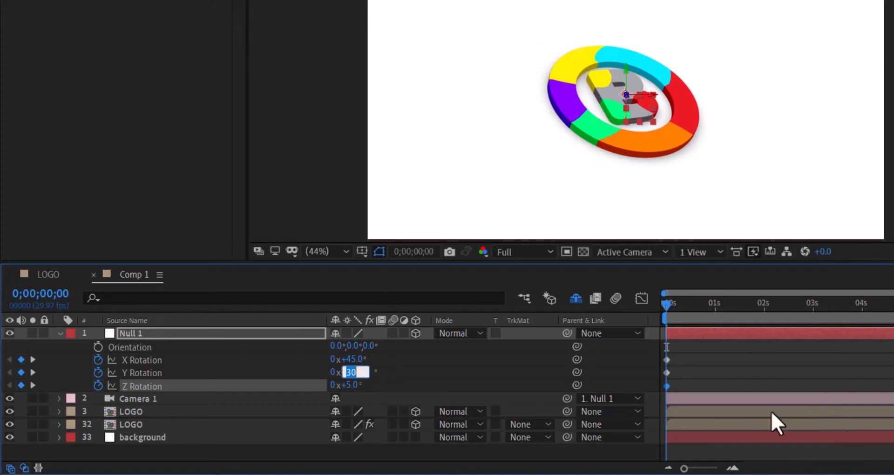
text(40)
key(Return)
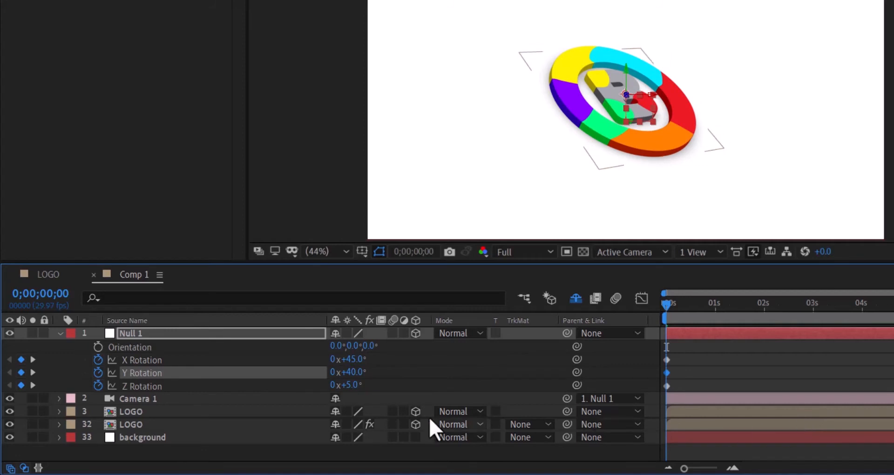
Keyframe Null 1's Scale from 100% at 0 seconds to 80% on all axes at 5 seconds
click(258, 334)
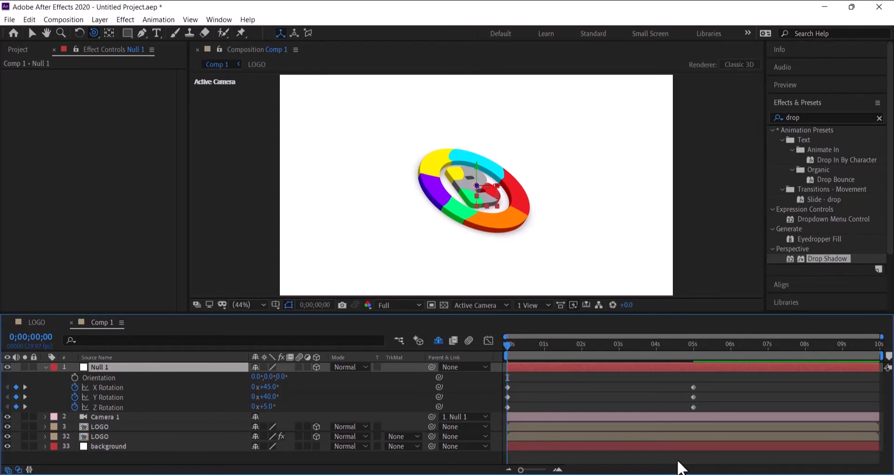
key(s)
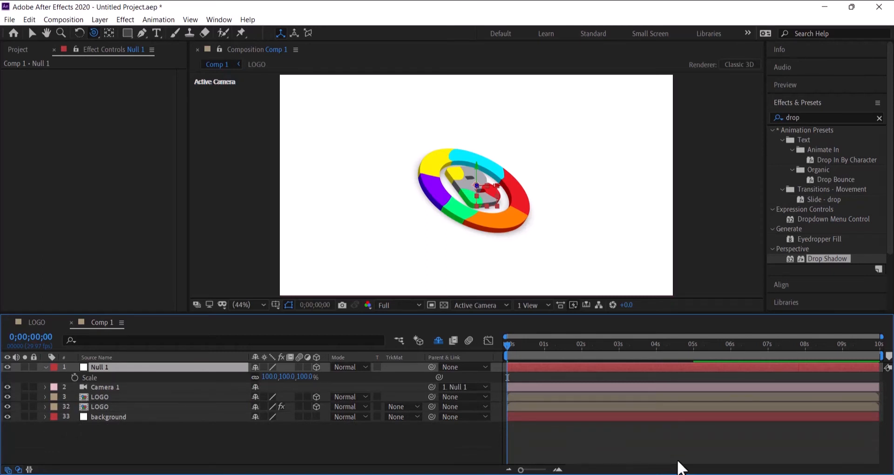
click(74, 377)
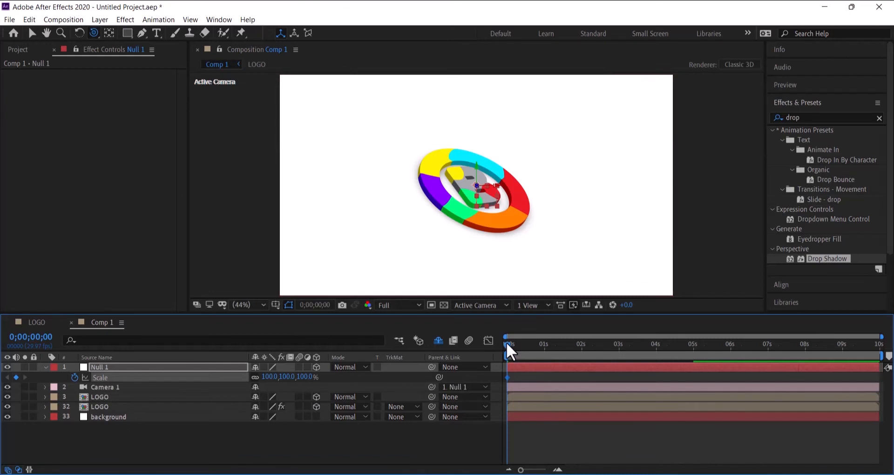
drag(506, 344, 692, 354)
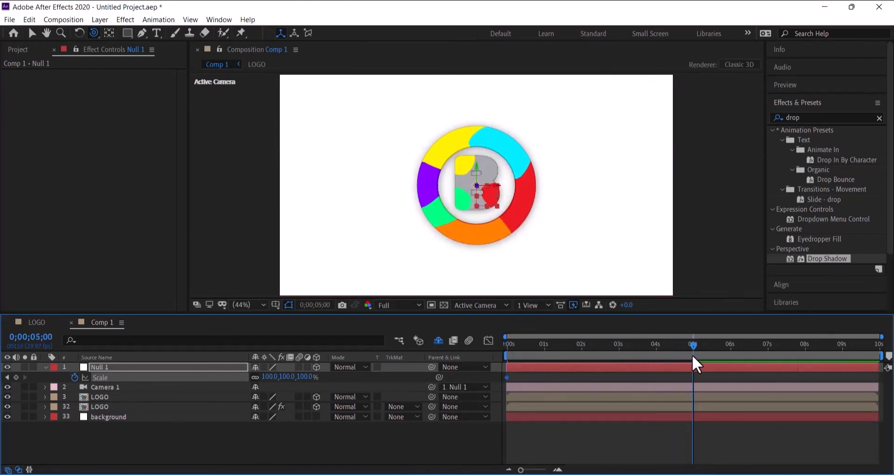
click(303, 377)
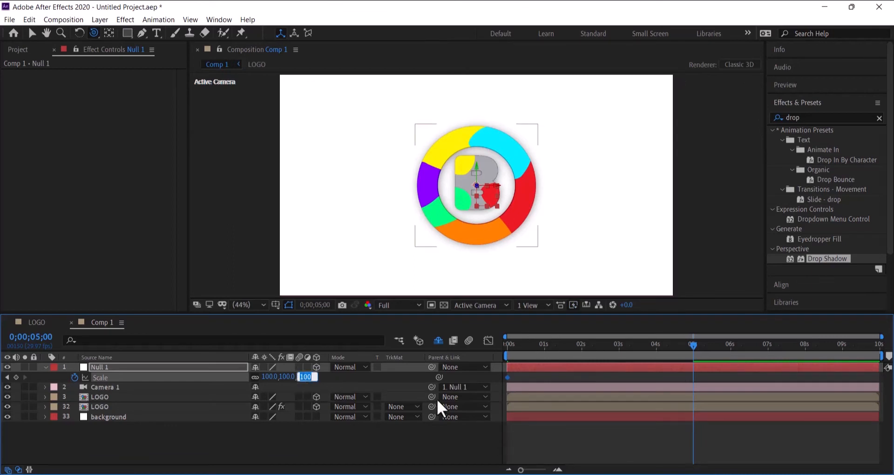
text(80)
key(Return)
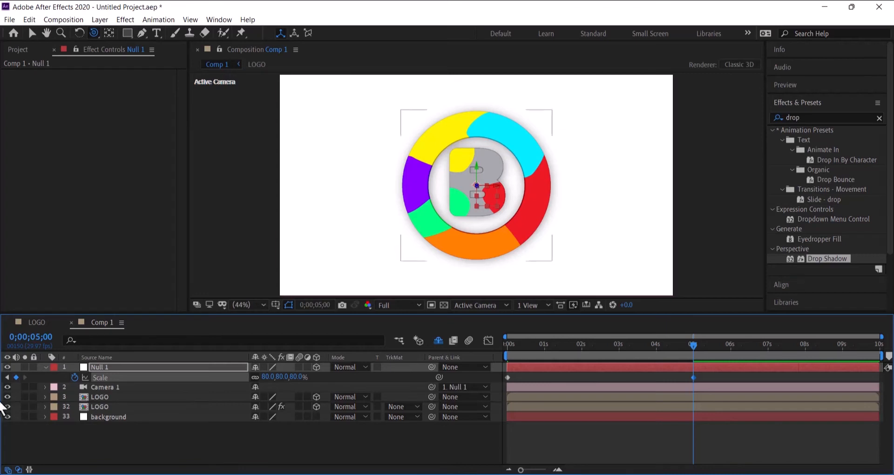
click(125, 368)
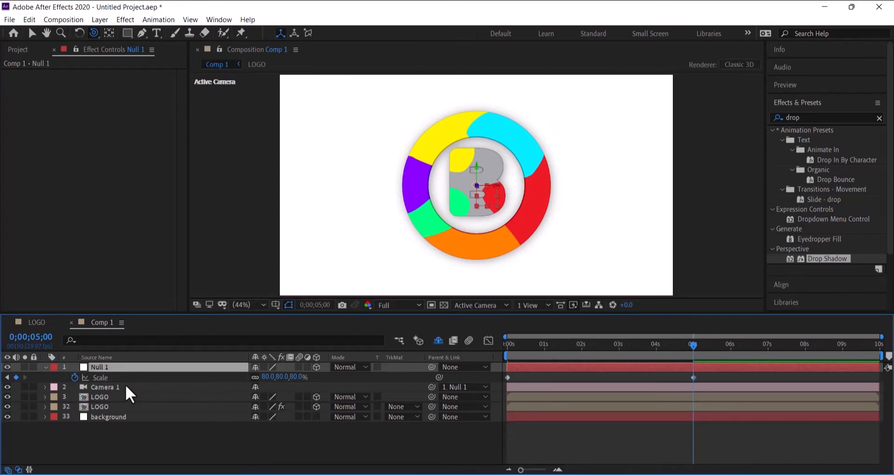
Reveal all of Null 1's keyframes and apply Easy Ease to its Scale and X, Y and Z Rotation keyframes
key(u)
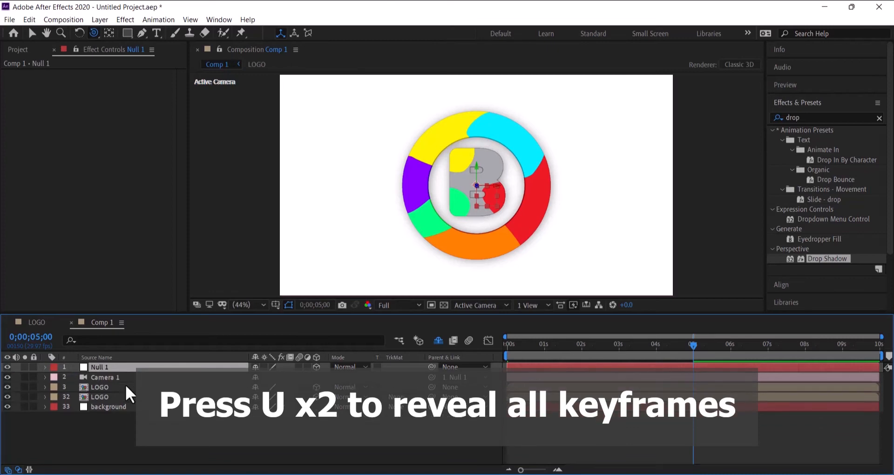
key(u)
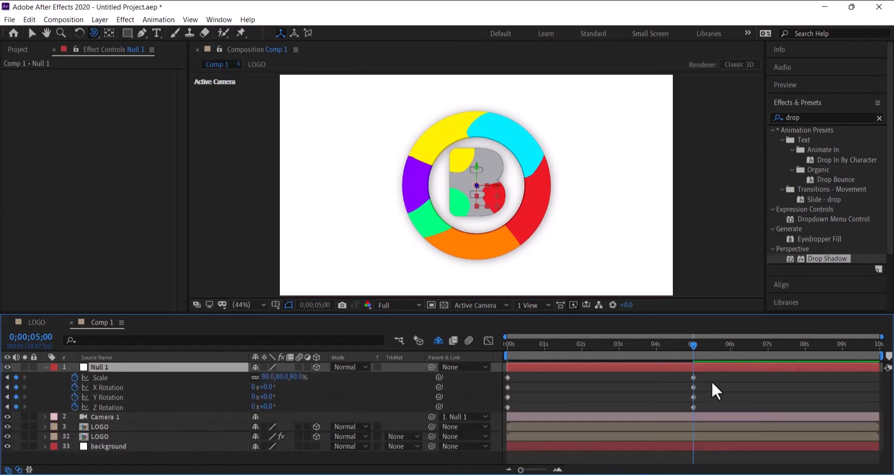
drag(711, 376, 504, 411)
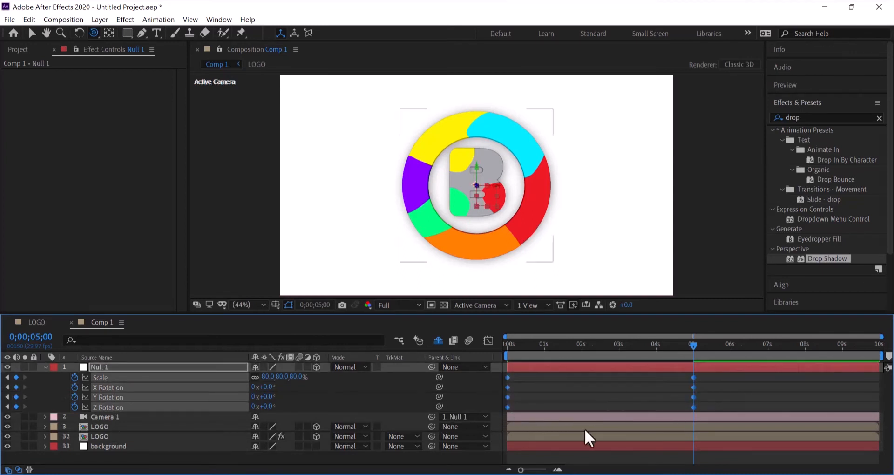
right_click(692, 377)
mouse_move(719, 373)
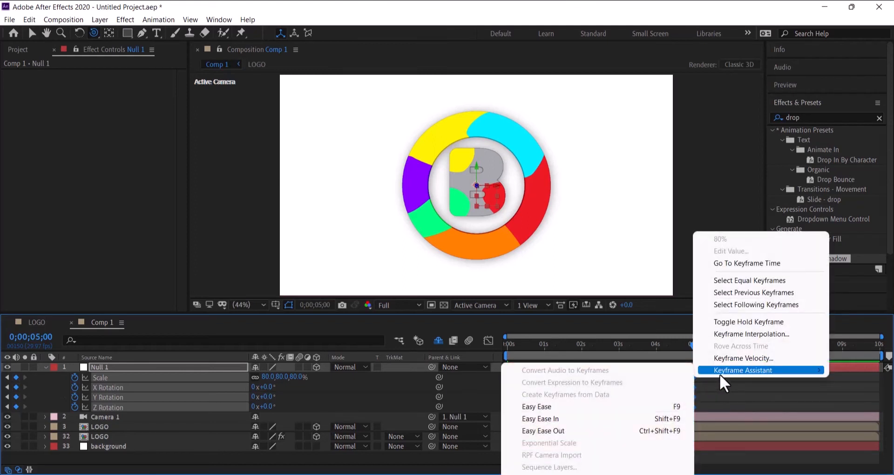
click(554, 408)
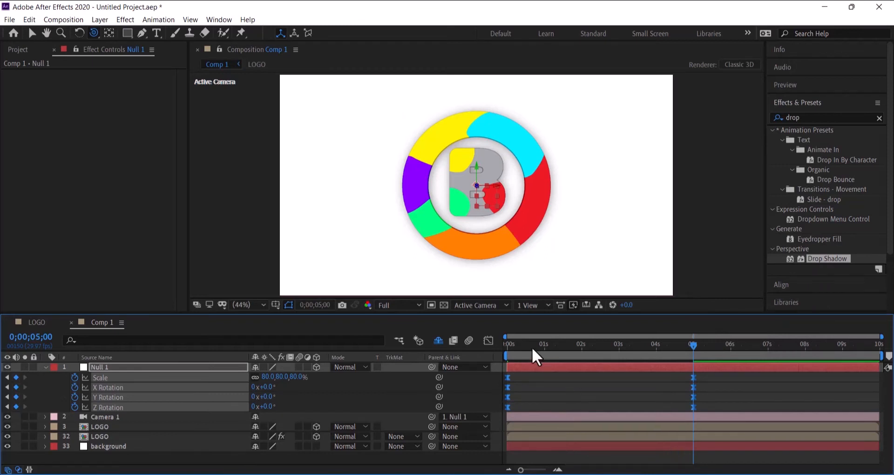
In the speed graph, extend the incoming influence of Null 1's 5-second keyframes back to about 2.5 seconds for a fast start and slow finish
click(487, 344)
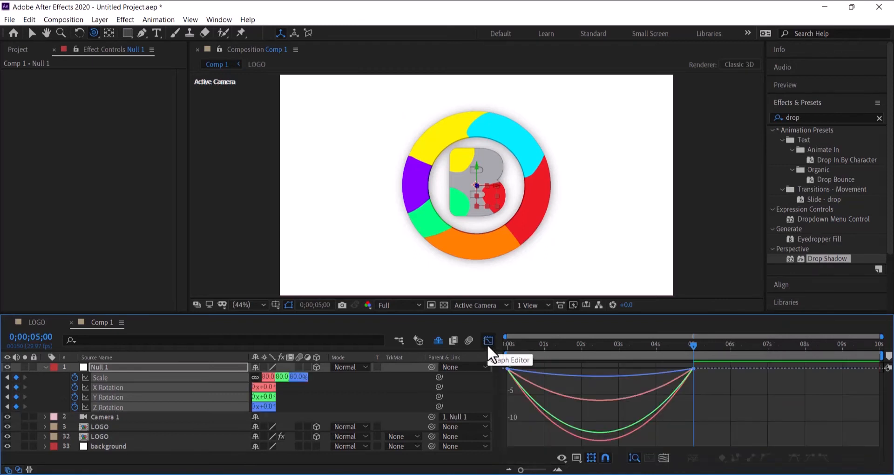
right_click(713, 398)
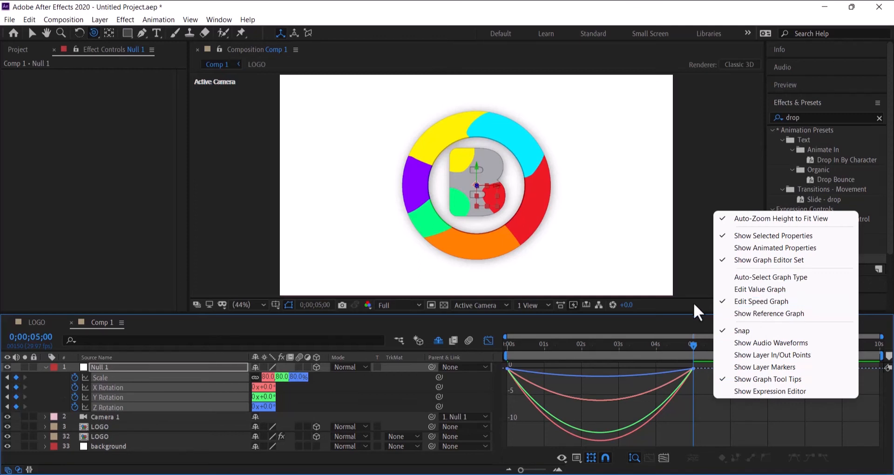
click(702, 411)
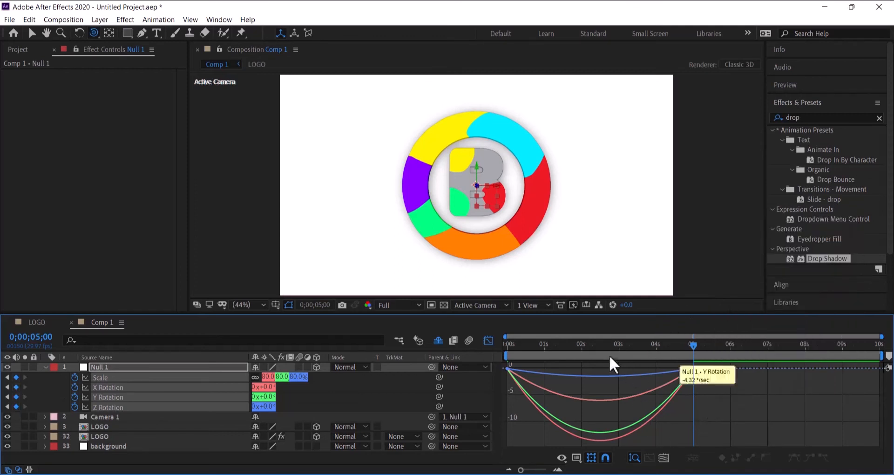
drag(582, 315, 573, 252)
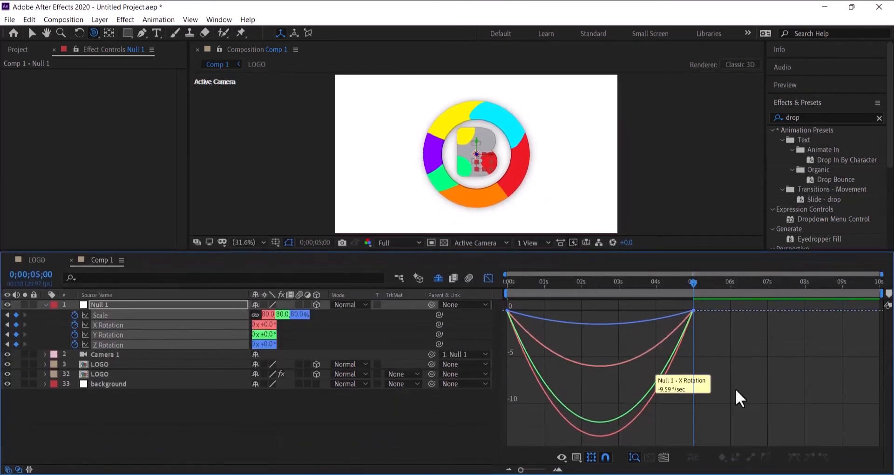
drag(727, 370, 678, 300)
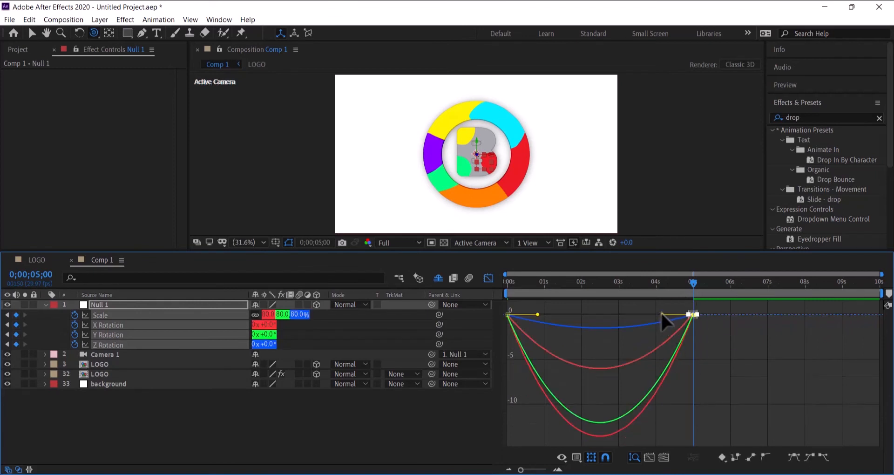
drag(662, 315, 602, 314)
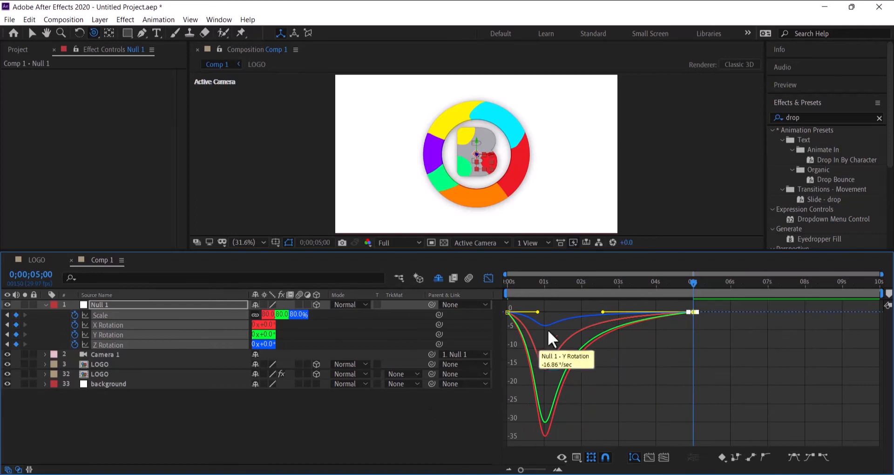
click(488, 280)
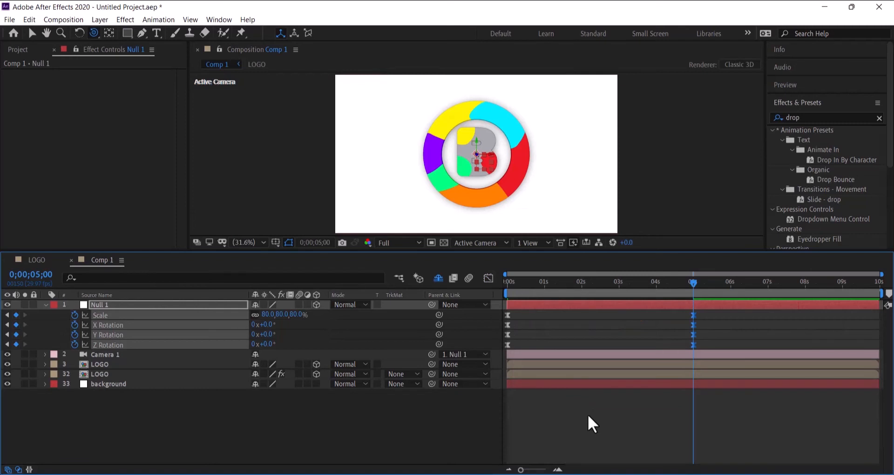
click(255, 423)
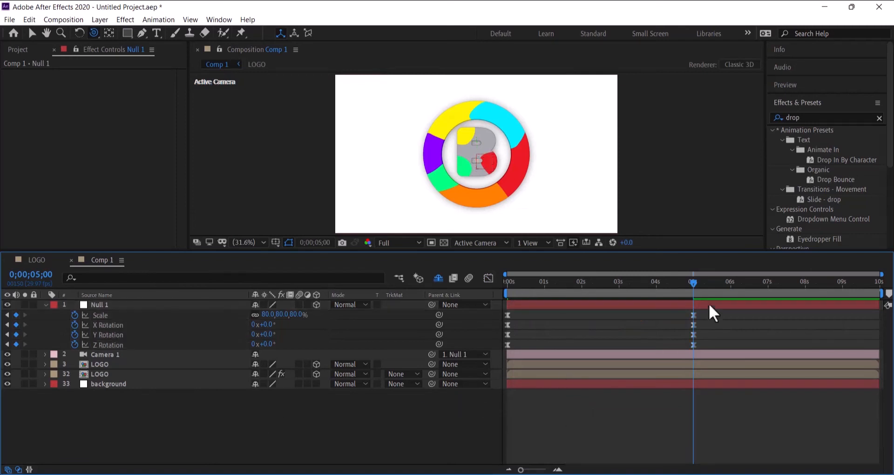
Find the CC Light Sweep effect and apply it to the upper LOGO layer, viewing the composition at 0;00;04;24
drag(694, 280, 697, 304)
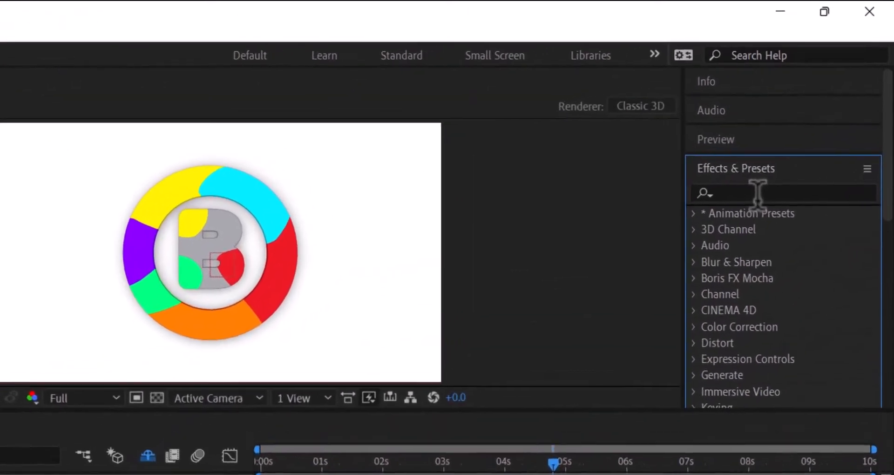
click(726, 195)
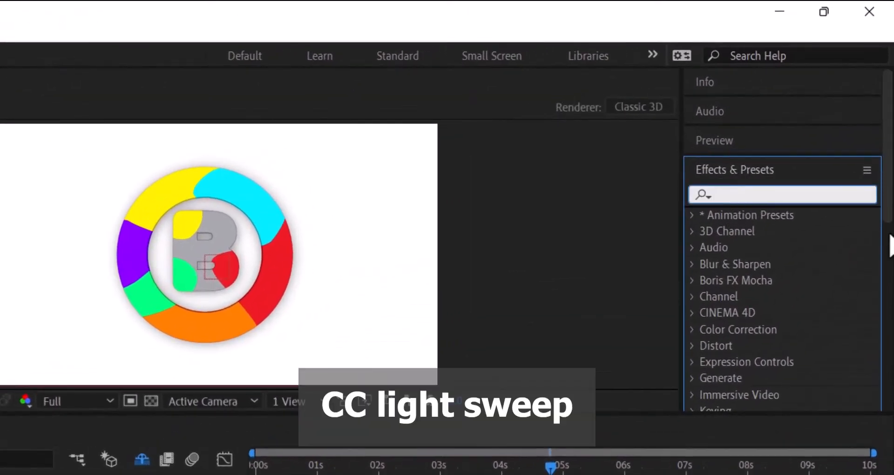
text(cc light)
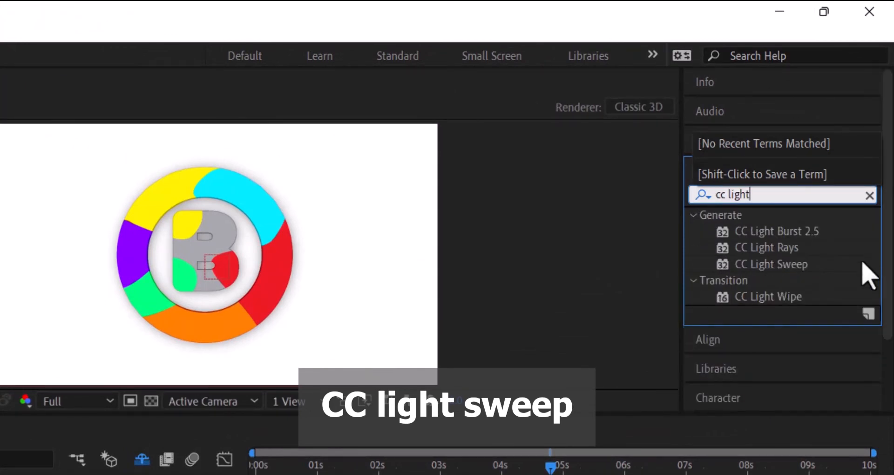
click(785, 264)
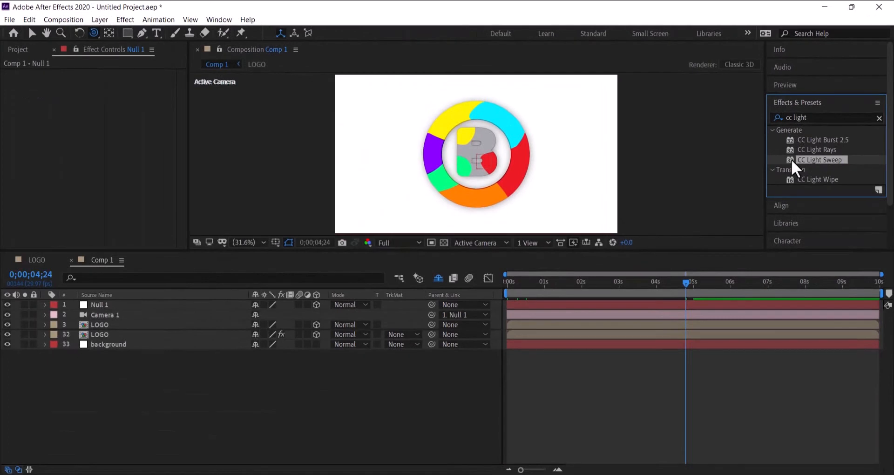
drag(793, 160, 115, 325)
key(v)
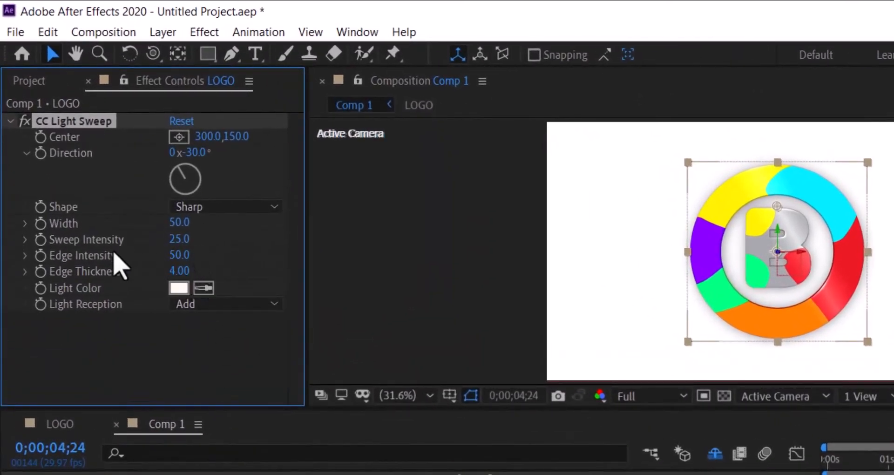
Set the light sweep's Sweep Intensity to 50 and its Edge Intensity to 20
click(186, 247)
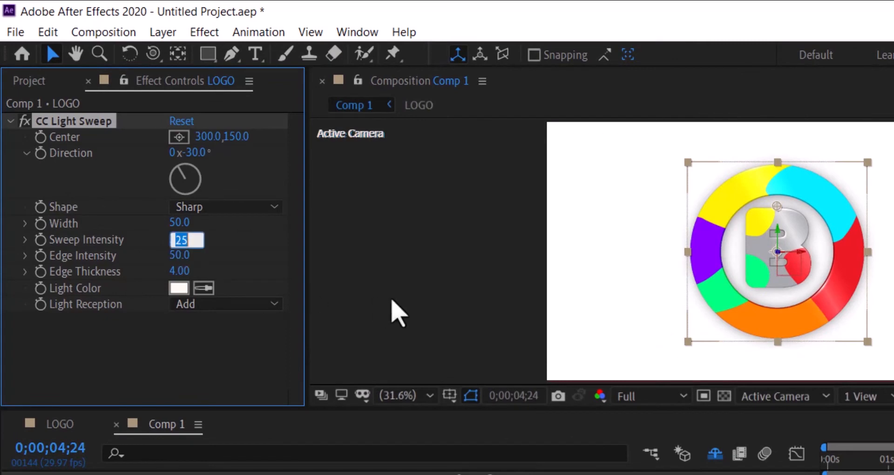
text(50)
key(Return)
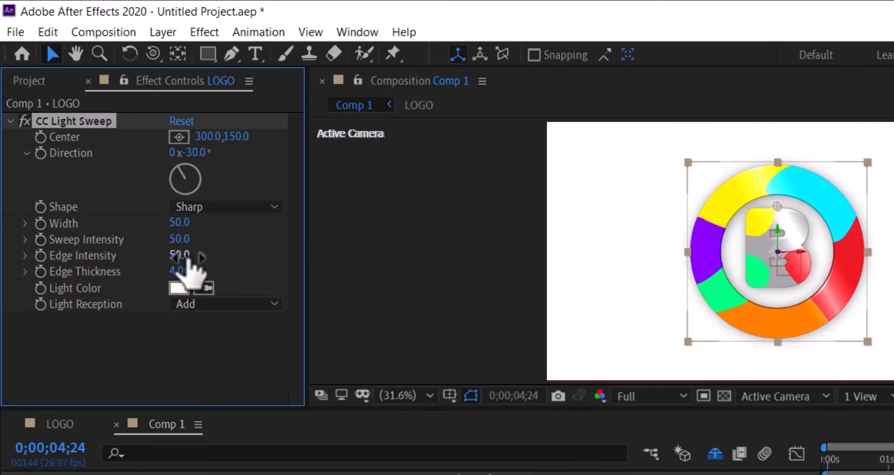
click(180, 254)
text(20)
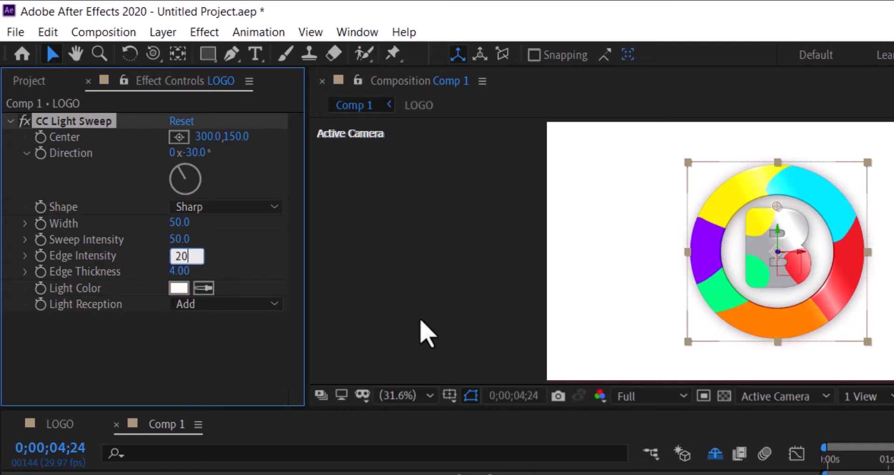
key(Return)
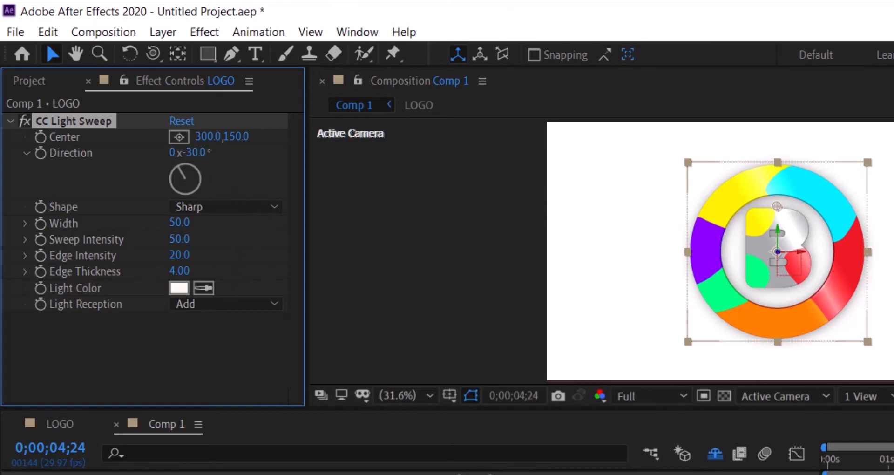
At 0 seconds, place the light sweep's Center on the logo's lower-left corner at about 9.5, 593.2 and keyframe it
drag(893, 468, 868, 471)
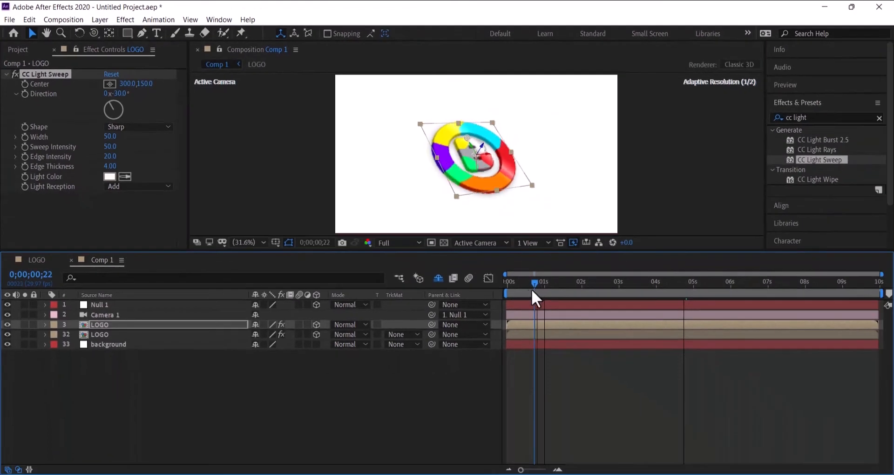
drag(532, 289, 493, 290)
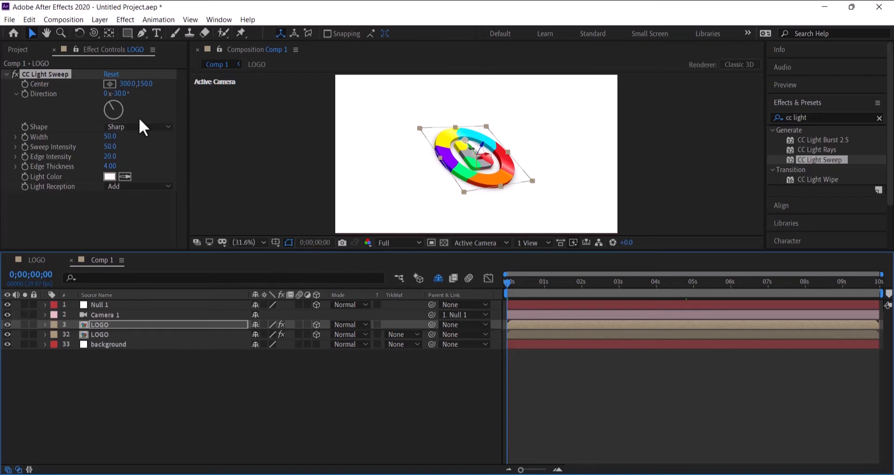
click(110, 84)
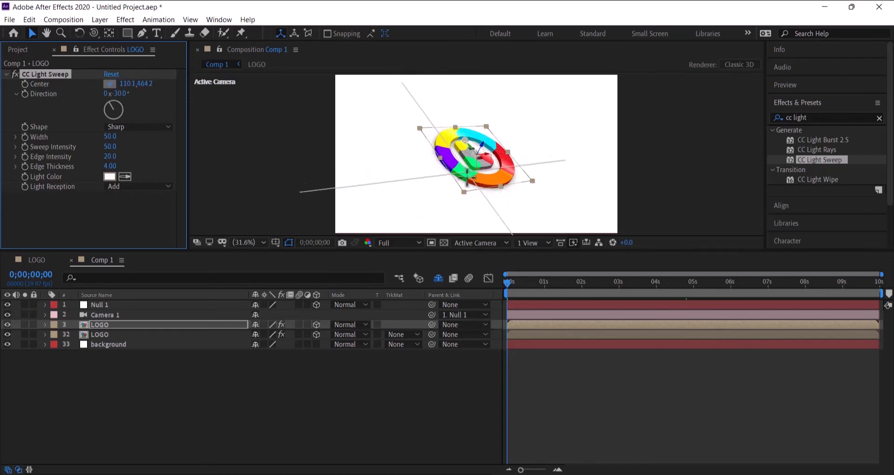
click(464, 191)
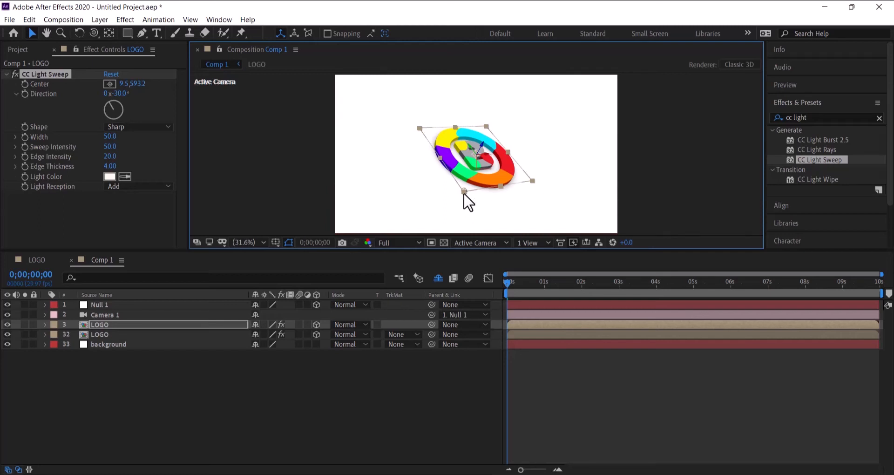
click(24, 85)
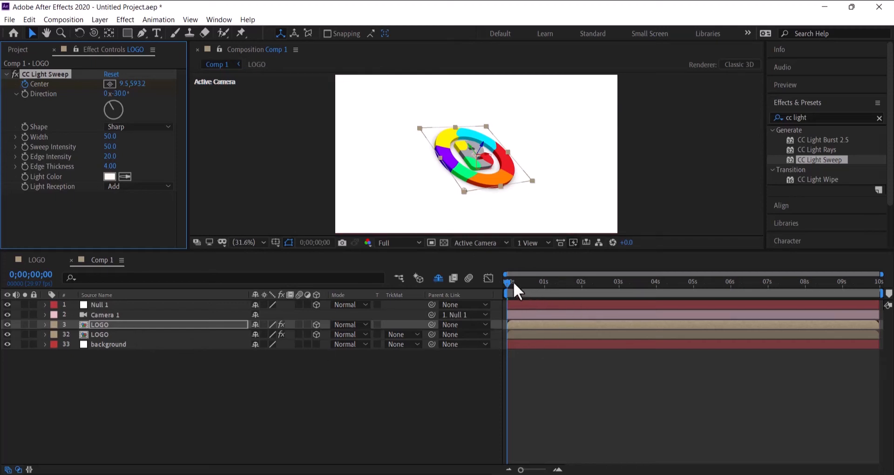
At 0;00;05;02, move the light sweep's Center to the logo's upper-right corner at about 600.7, 9.6
drag(505, 283, 695, 307)
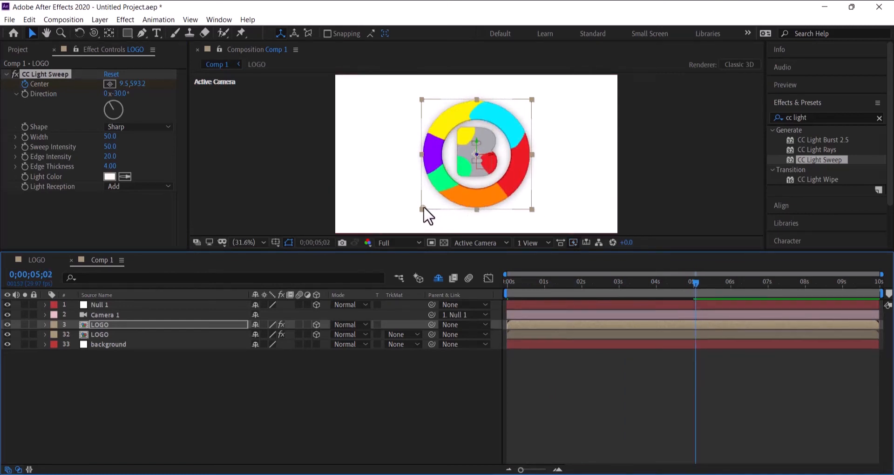
drag(424, 209, 532, 100)
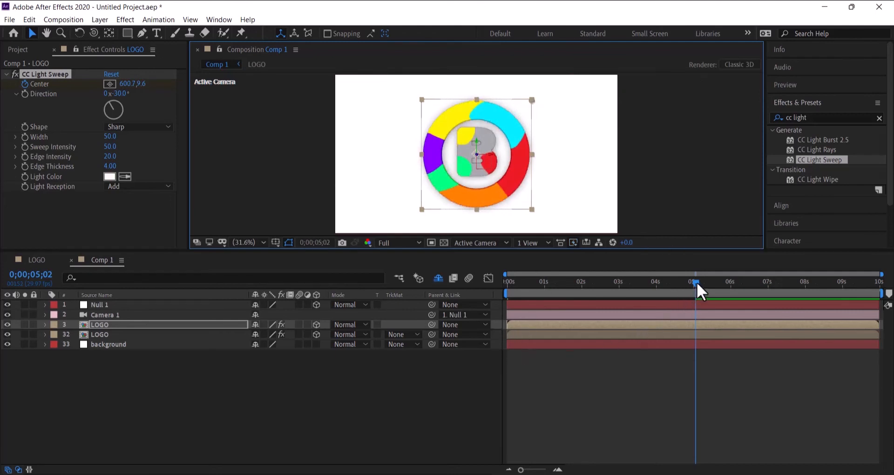
mouse_move(697, 289)
mouse_down()
mouse_move(499, 320)
mouse_move(558, 301)
mouse_move(683, 293)
mouse_move(505, 312)
mouse_move(599, 281)
mouse_move(708, 279)
mouse_up()
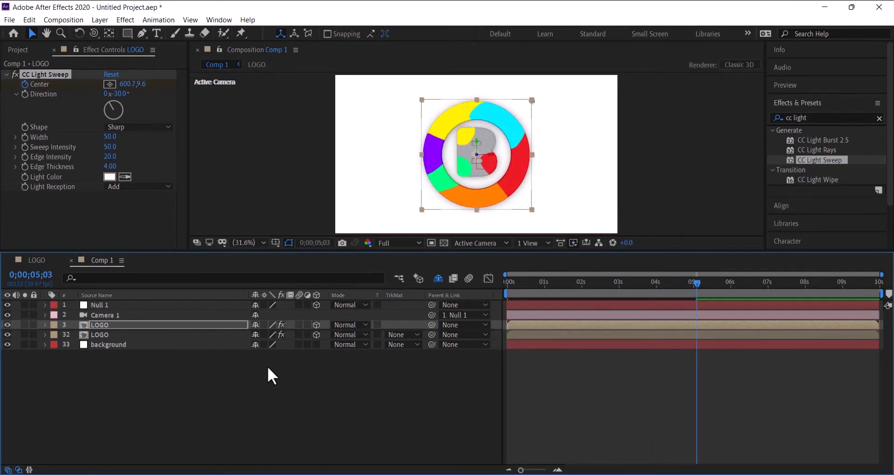
In the LOGO composition, keyframe the Scale of logo B.png at 125% at 0;00;01;01
click(33, 261)
drag(670, 282, 502, 290)
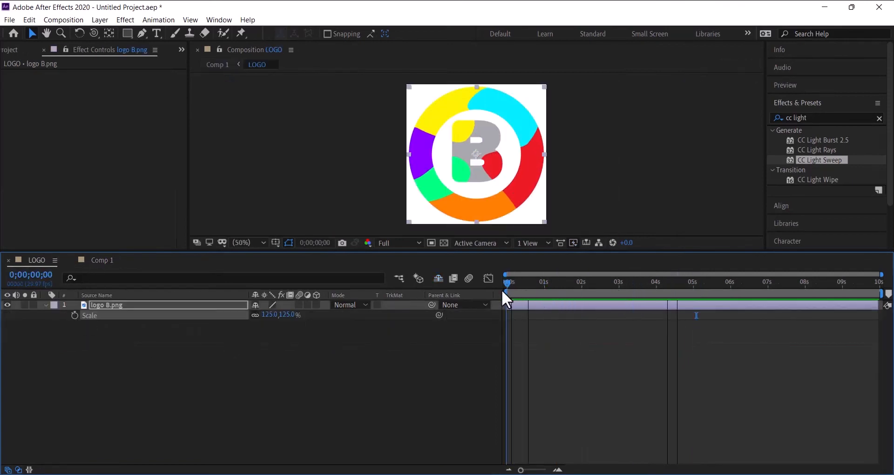
click(125, 304)
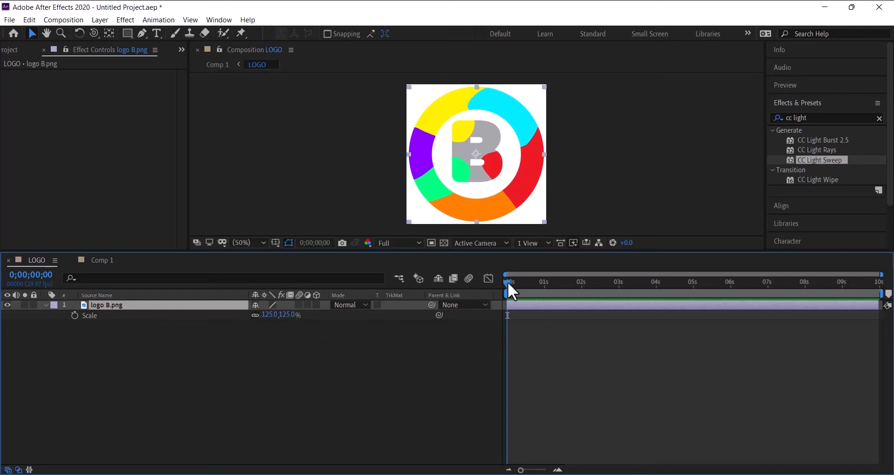
drag(507, 281, 546, 292)
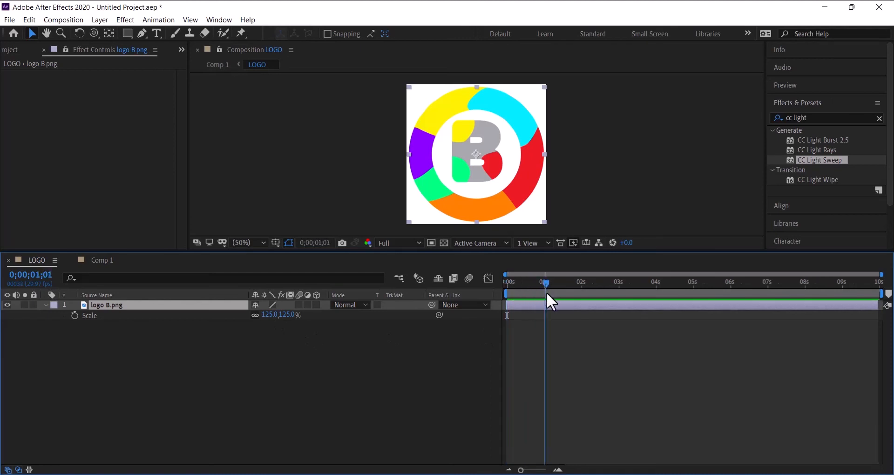
click(74, 316)
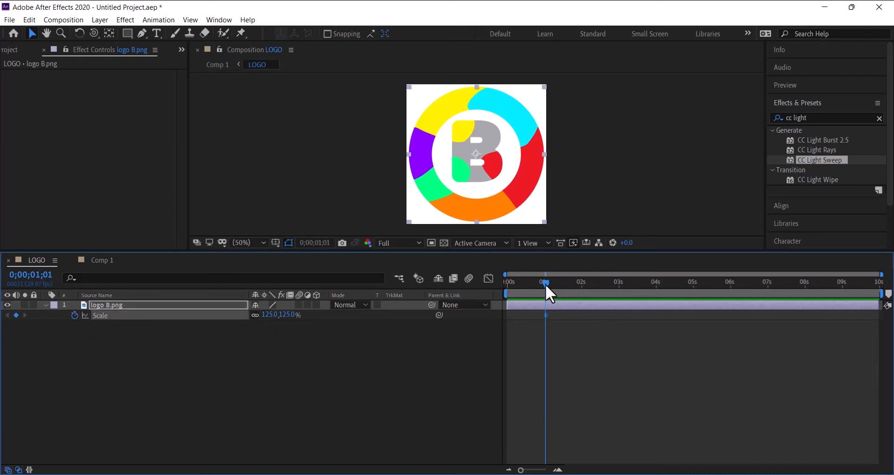
At 0 seconds, set the Scale of logo B.png to 0% so that the logo grows from nothing
drag(546, 284, 496, 290)
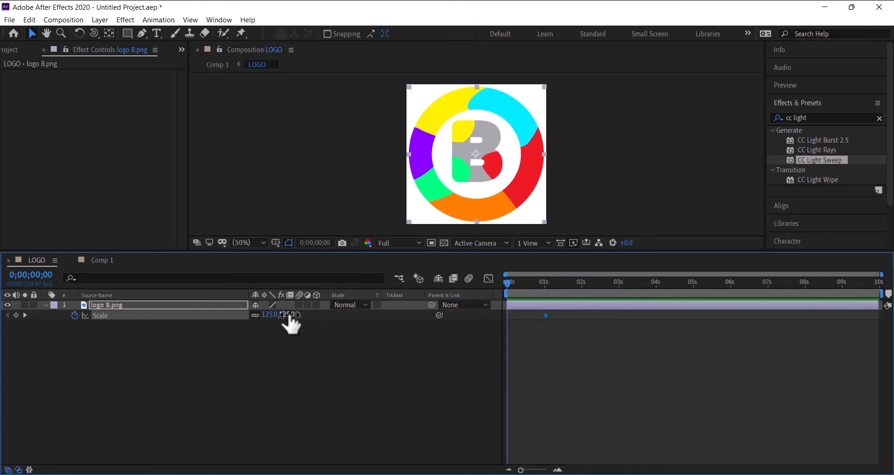
text(0)
key(Return)
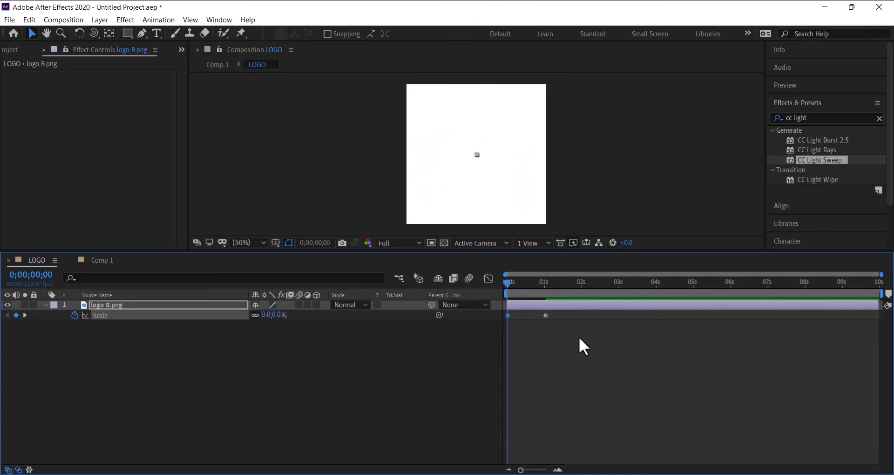
Apply Easy Ease to both Scale keyframes of logo B.png
drag(579, 310, 502, 311)
right_click(543, 317)
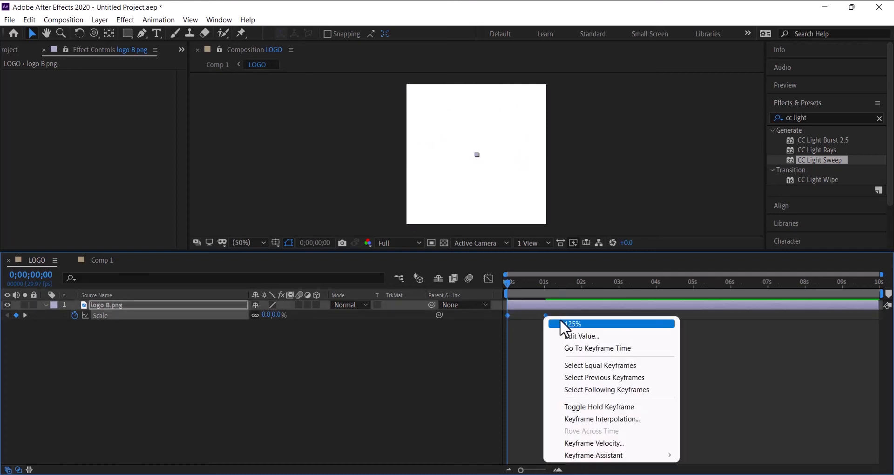
mouse_move(587, 456)
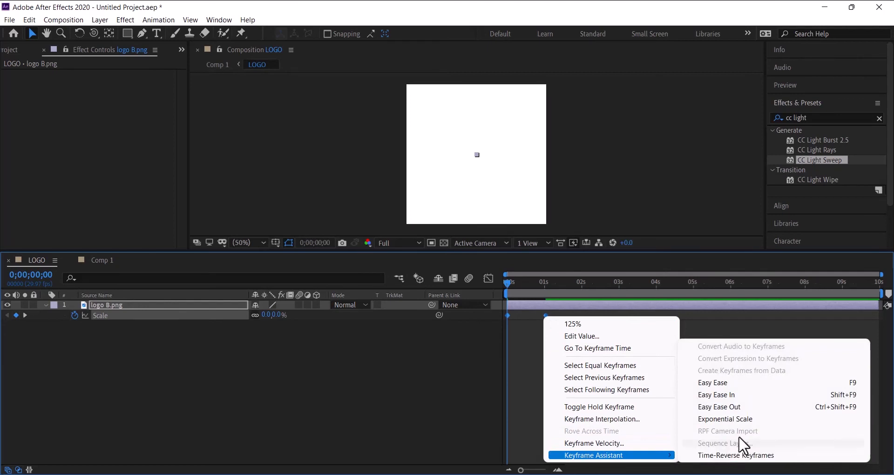
click(720, 383)
Reshape the Scale speed curve in the Graph Editor so it peaks sharply near the start and eases out slowly towards the last keyframe
click(489, 277)
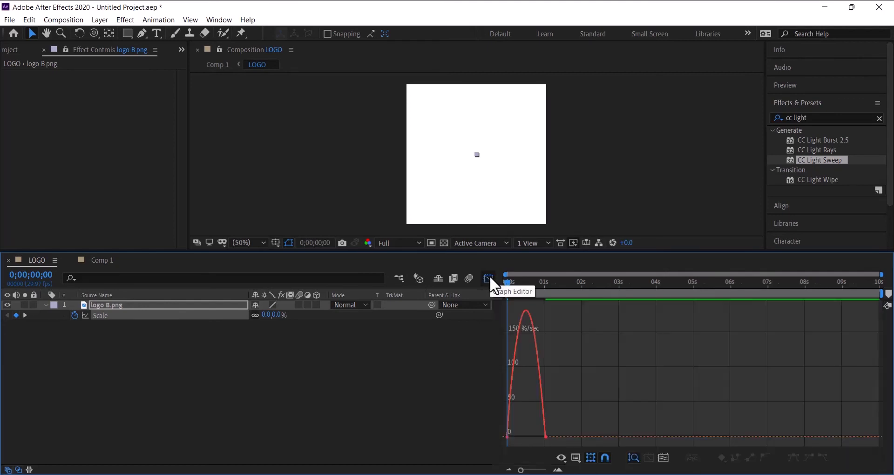
drag(522, 470, 535, 470)
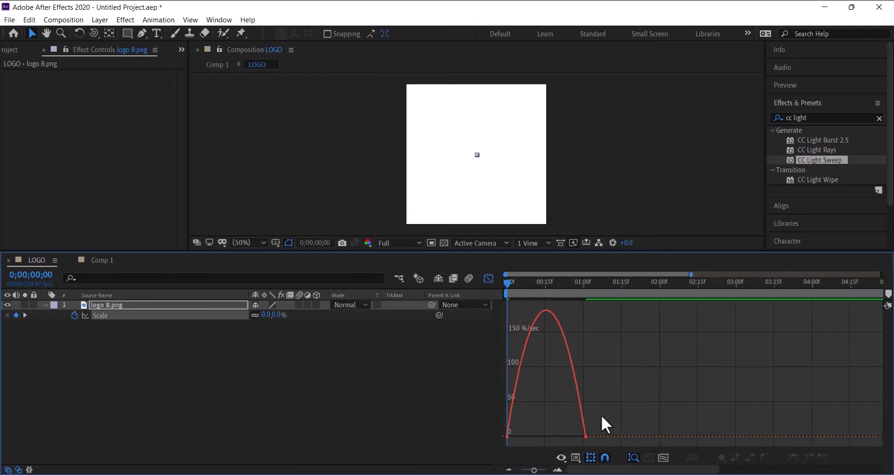
drag(585, 443, 530, 437)
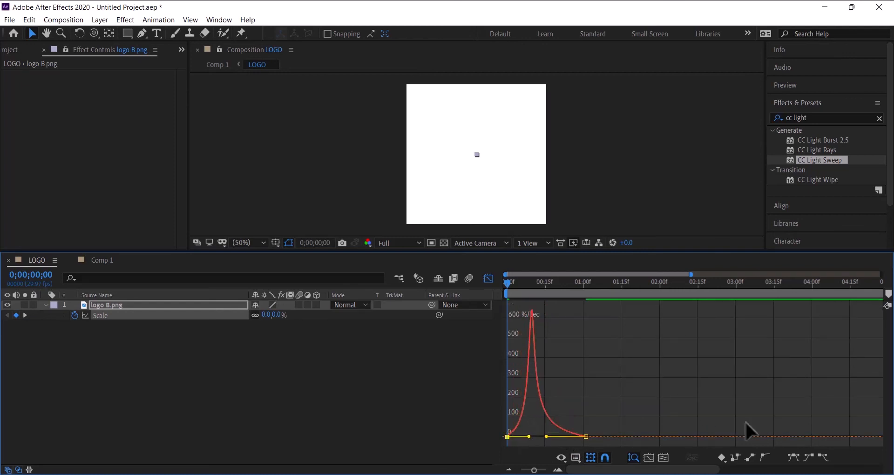
click(487, 279)
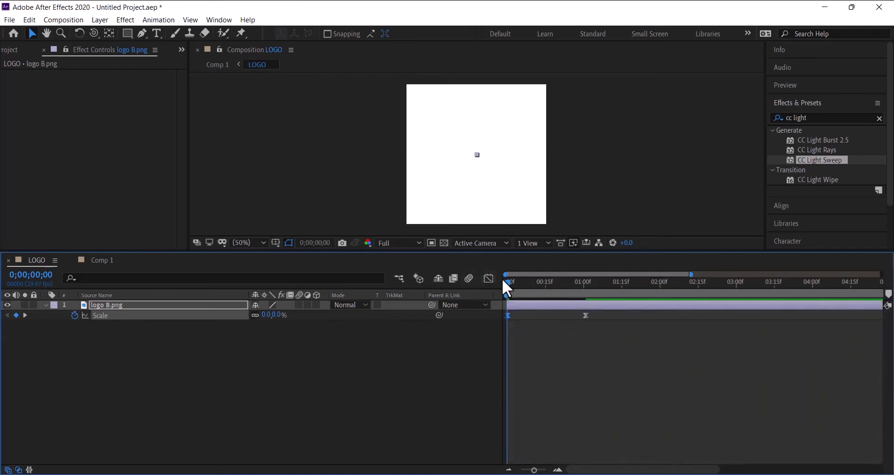
Return to Comp 1, scrub the animation to 0;00;03;28, and set the Type tool's text colour to pink FF9090
click(99, 262)
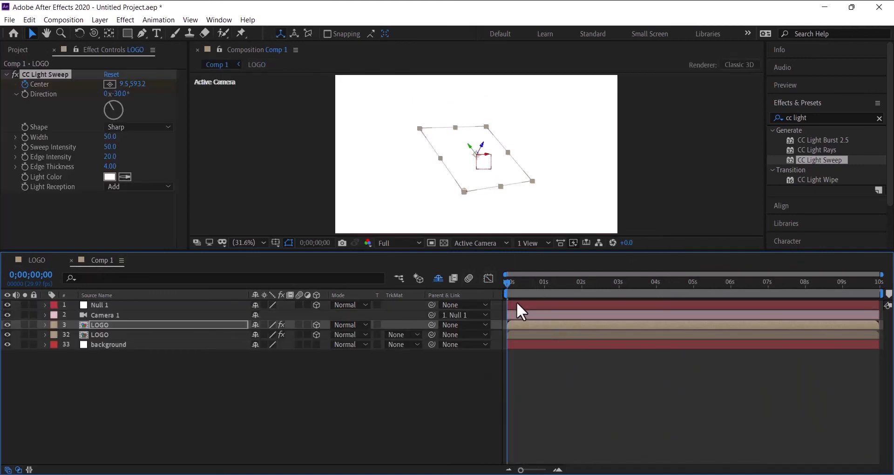
drag(511, 282, 654, 326)
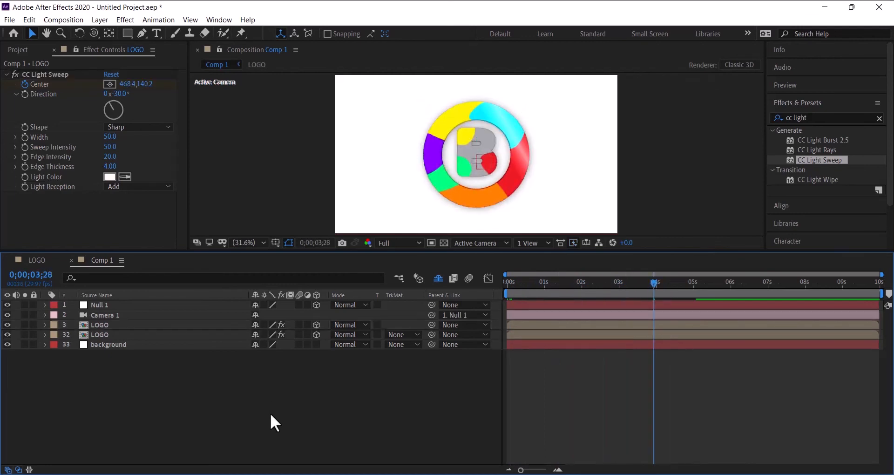
click(157, 32)
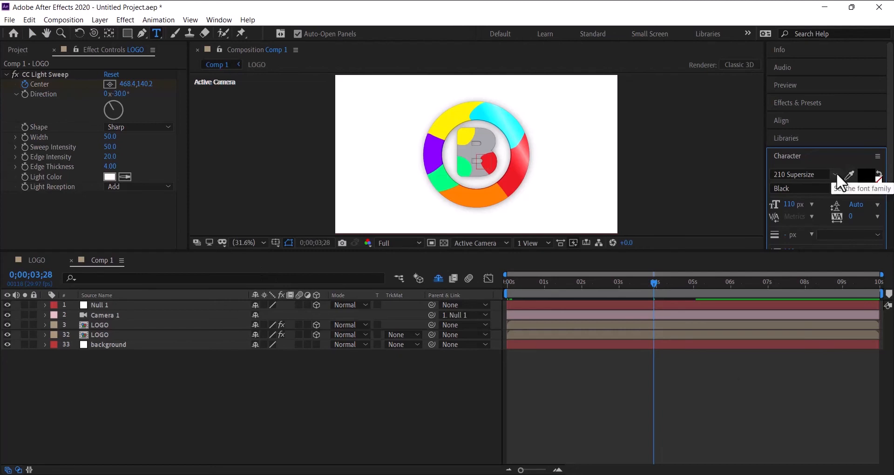
click(866, 177)
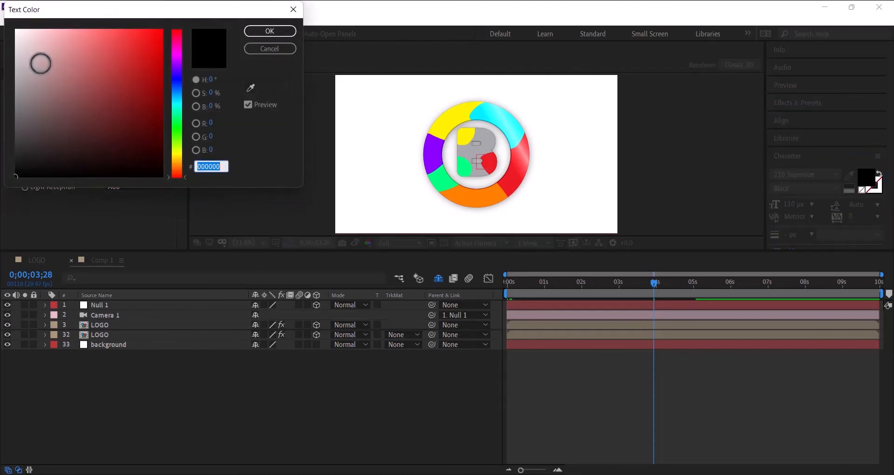
mouse_move(40, 63)
mouse_down()
mouse_move(2, 101)
mouse_move(3, 24)
mouse_move(3, 106)
mouse_move(83, 76)
mouse_move(78, 29)
mouse_up()
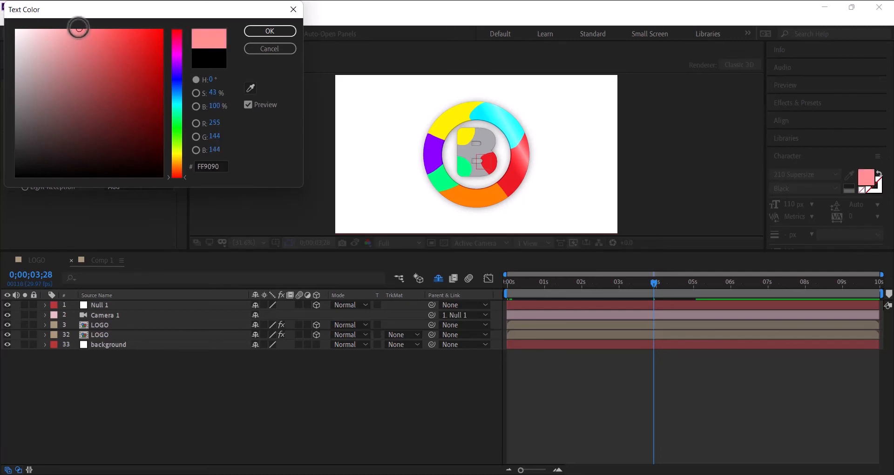
click(258, 30)
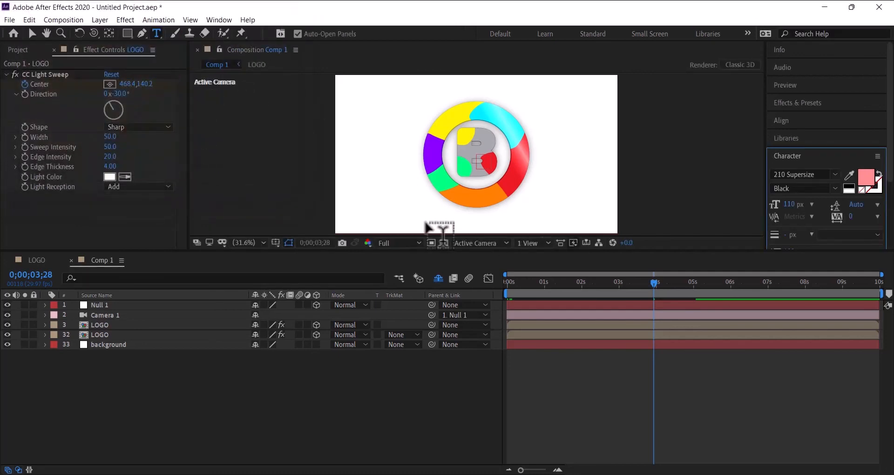
Add a text layer reading BRYTE.DE in capitals just below the logo
click(421, 222)
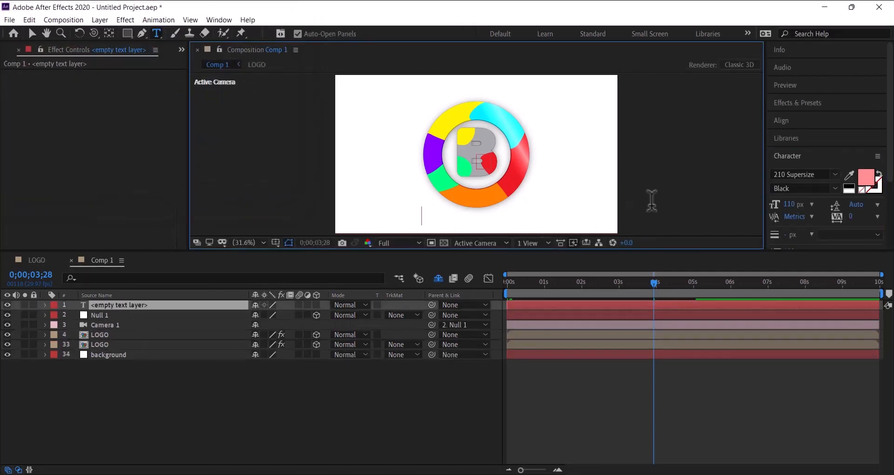
text(br)
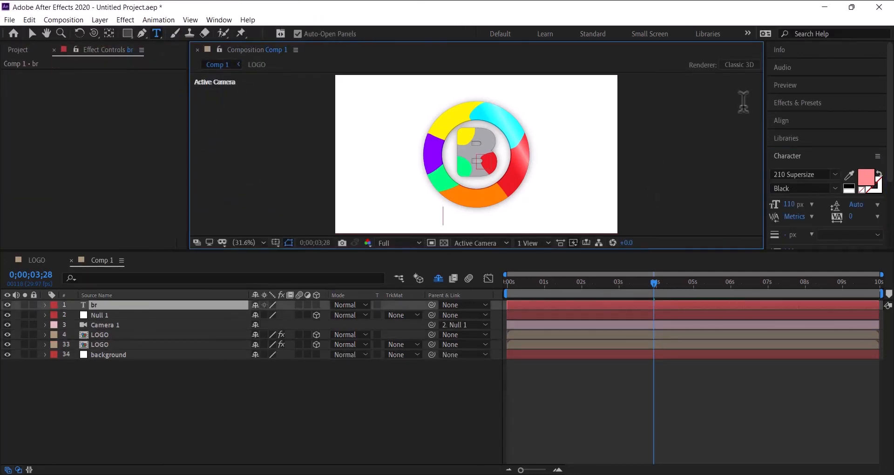
key(BackSpace)
key(BackSpace)
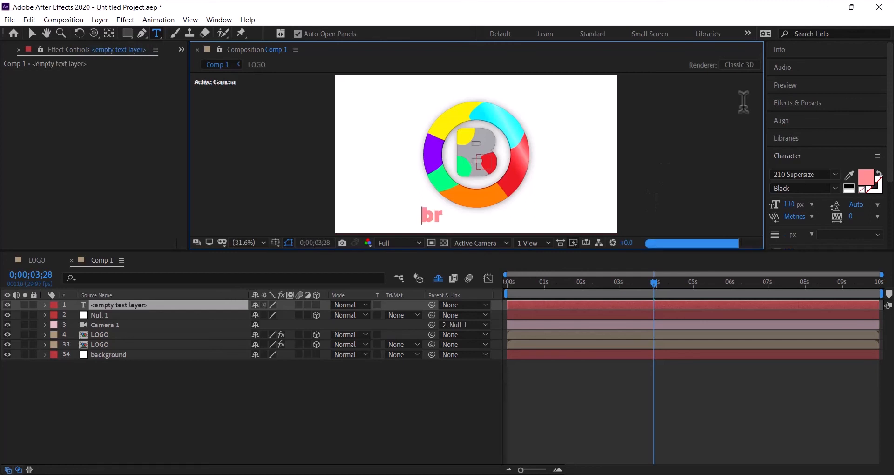
key(Caps_Lock)
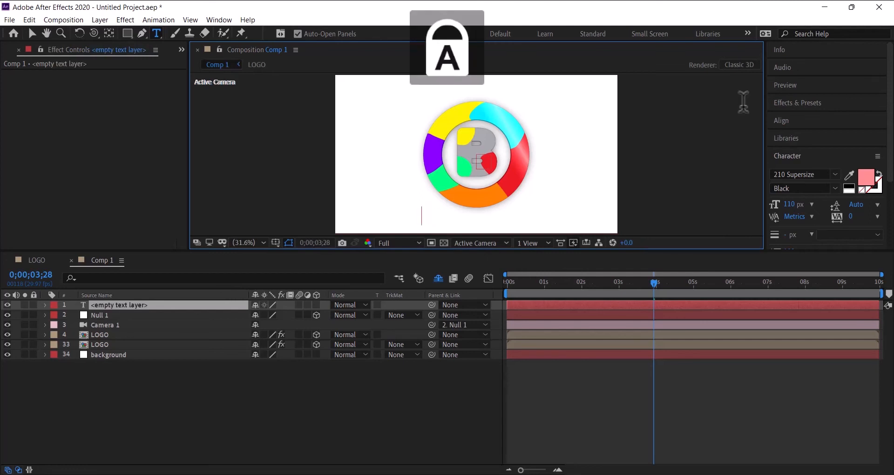
text(BRYTE)
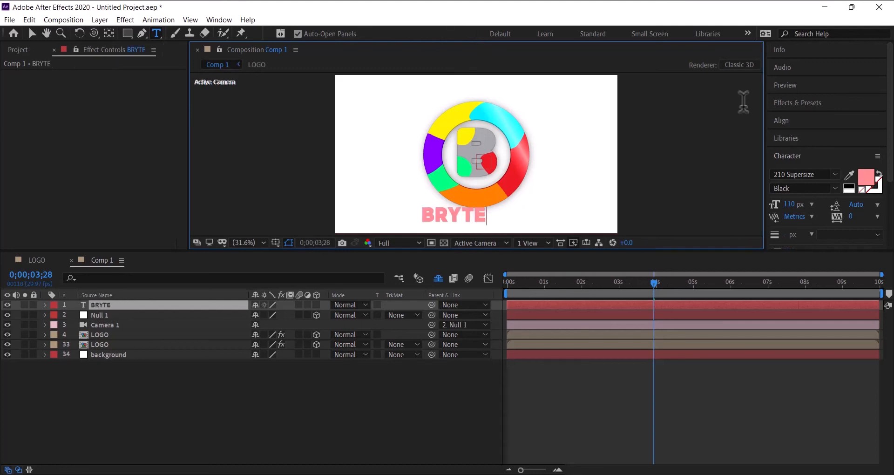
text(.DE)
click(32, 33)
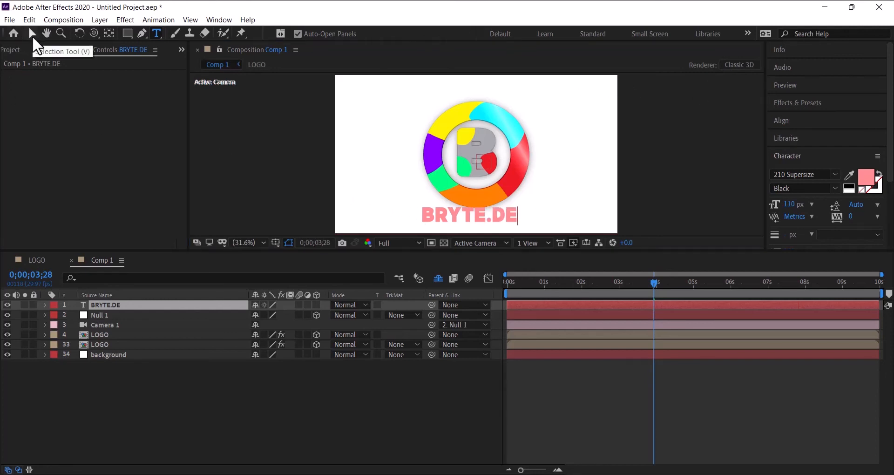
Centre the BRYTE.DE text horizontally in the composition and move it slightly down, clear of the logo
click(502, 217)
key(Caps_Lock)
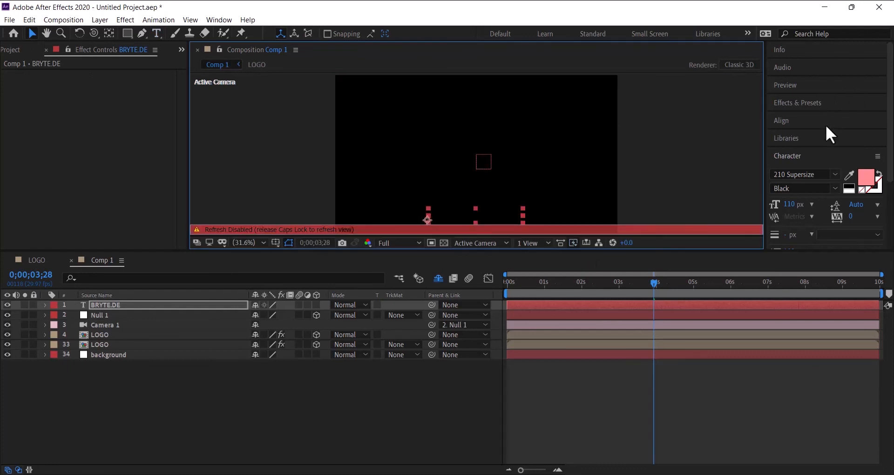
key(Caps_Lock)
click(825, 122)
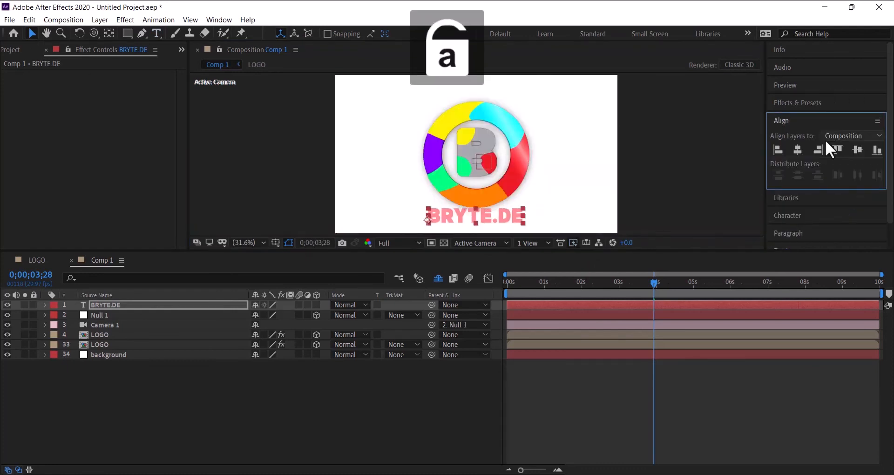
click(798, 149)
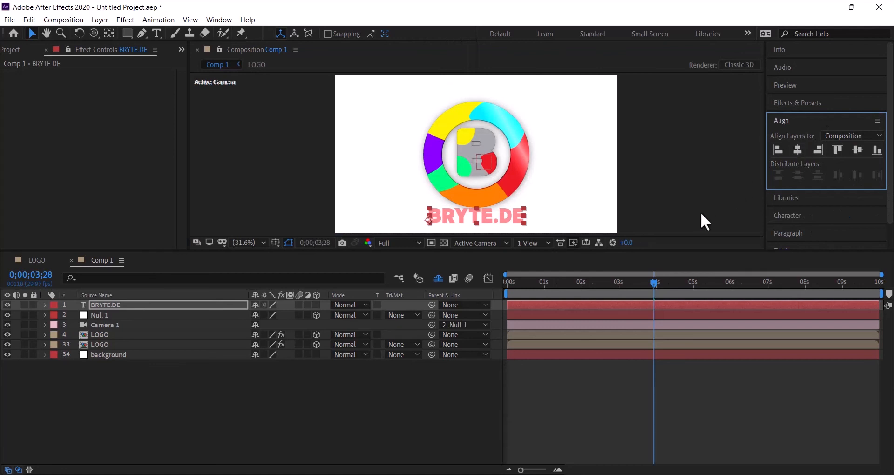
drag(508, 226, 507, 230)
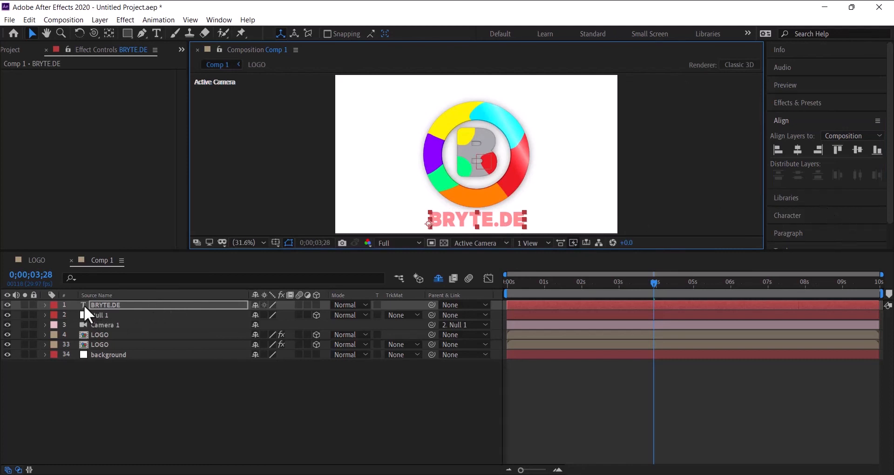
Replace the text layer's wording with bryte.de in lowercase
key(Return)
key(ctrl+t)
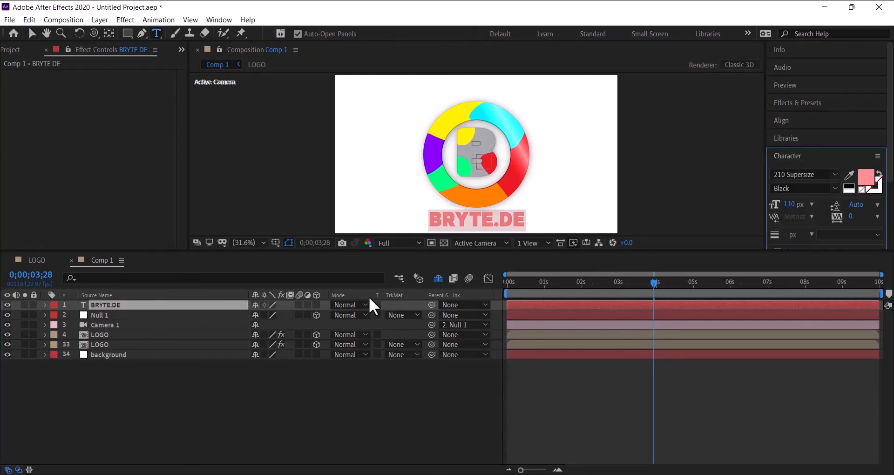
key(Caps_Lock)
key(Caps_Lock)
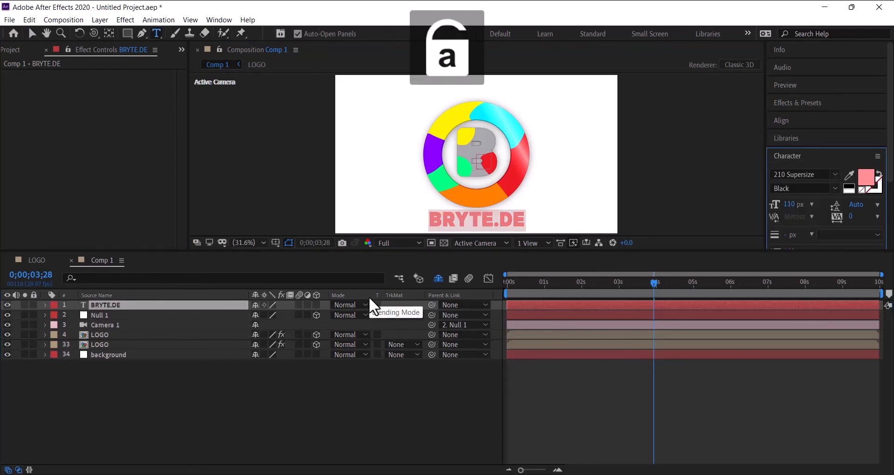
text(ryte)
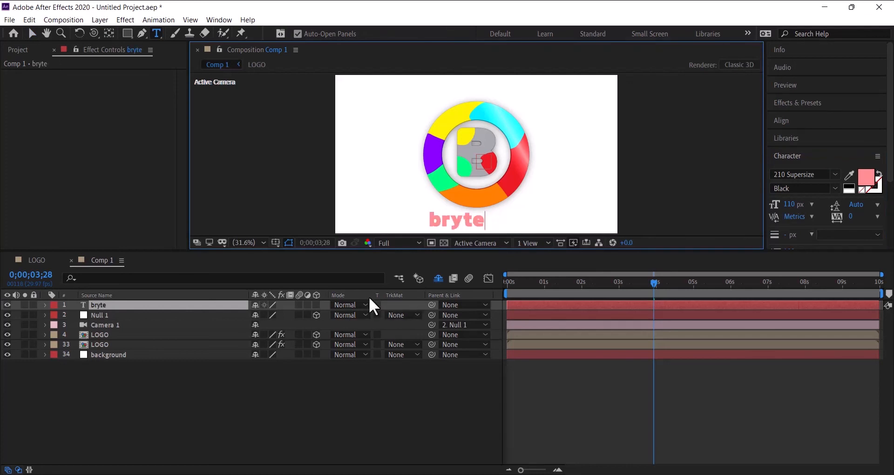
text(.de)
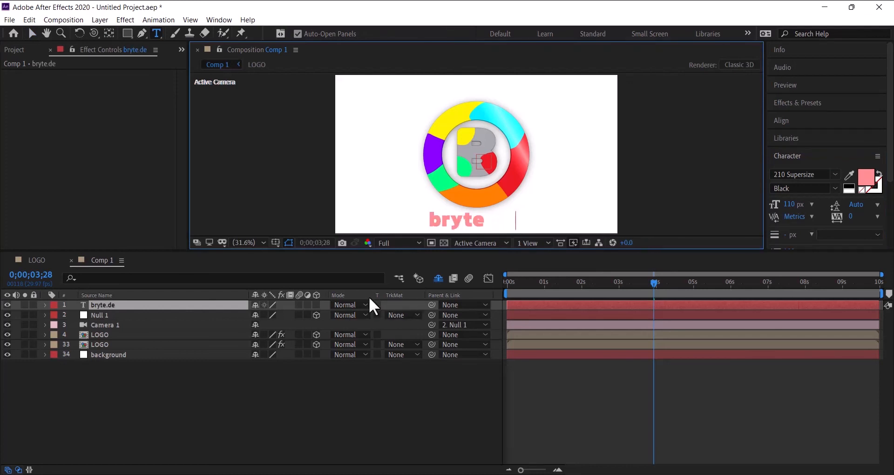
click(32, 32)
Centre the bryte.de text horizontally in the composition, keeping its layer selected
click(800, 122)
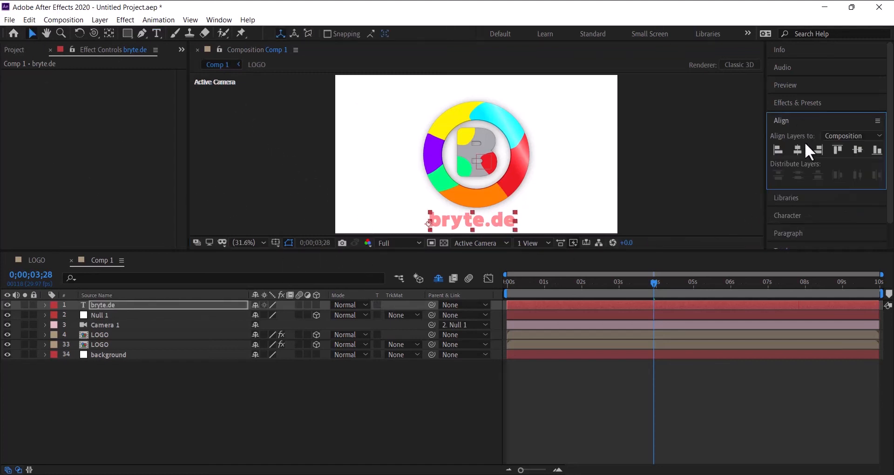
click(798, 150)
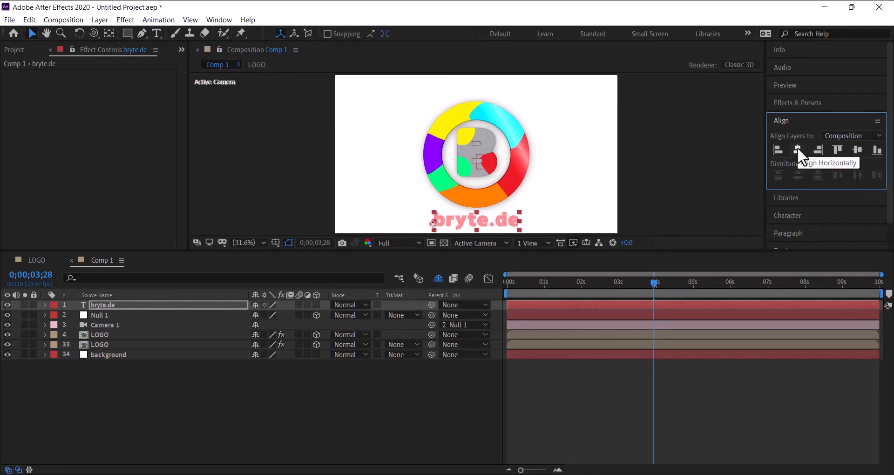
click(321, 449)
click(109, 307)
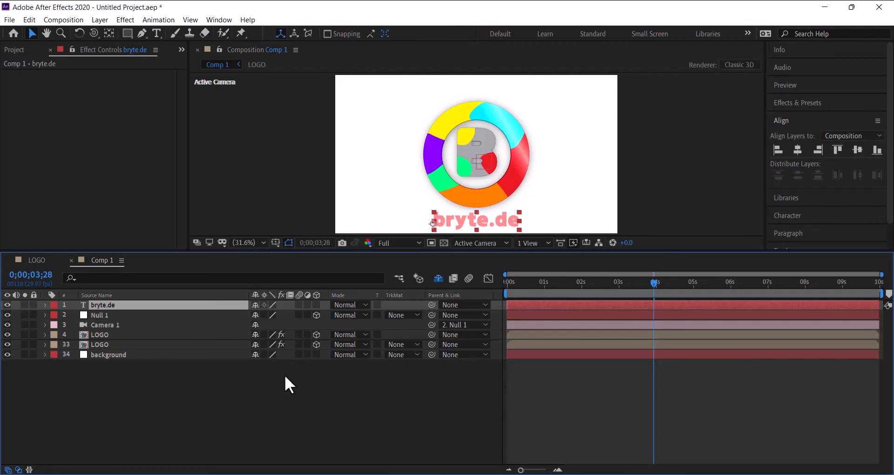
Set a Position keyframe for the bryte.de text layer at 5 seconds, keeping its current placement below the logo
key(p)
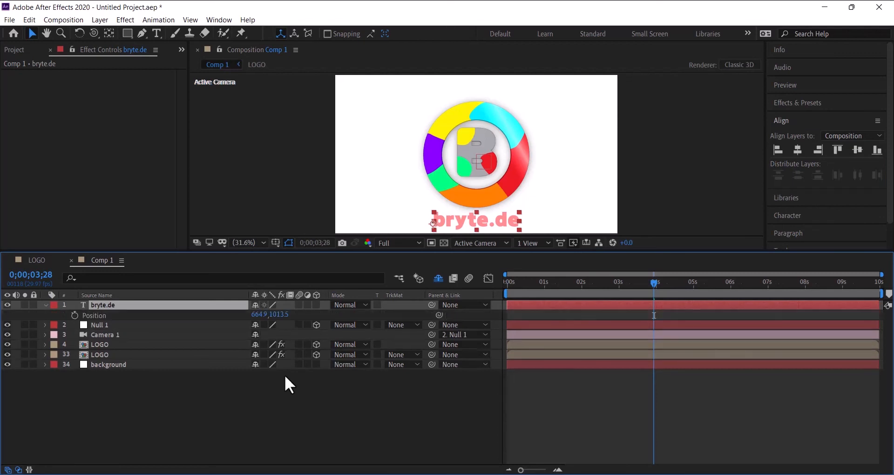
drag(655, 284, 698, 294)
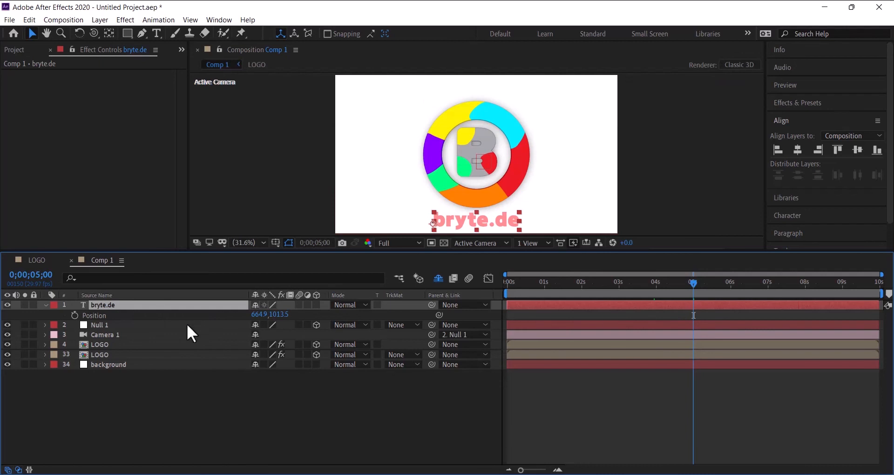
click(74, 316)
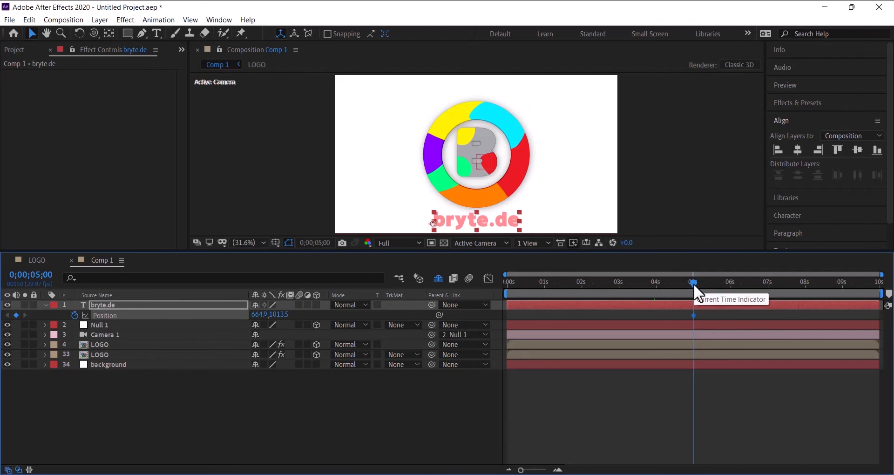
At 4 seconds, move the bryte.de text straight down until it sits just outside the bottom of the frame
drag(694, 291, 658, 299)
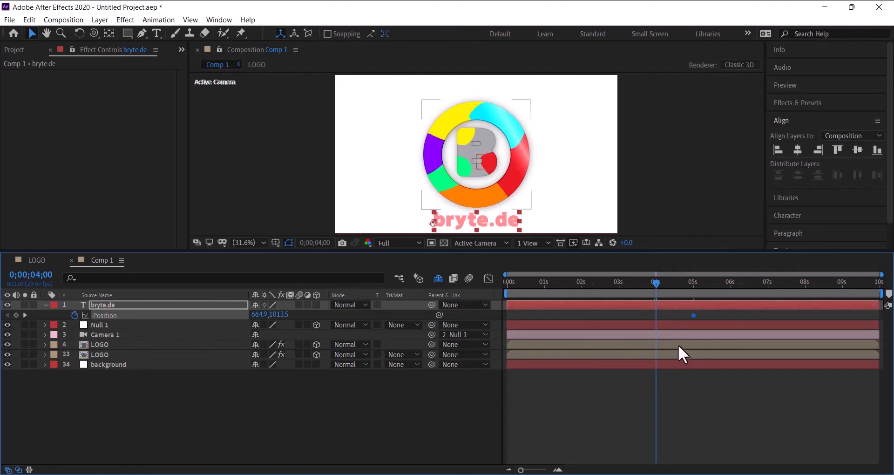
click(486, 228)
drag(485, 223, 483, 242)
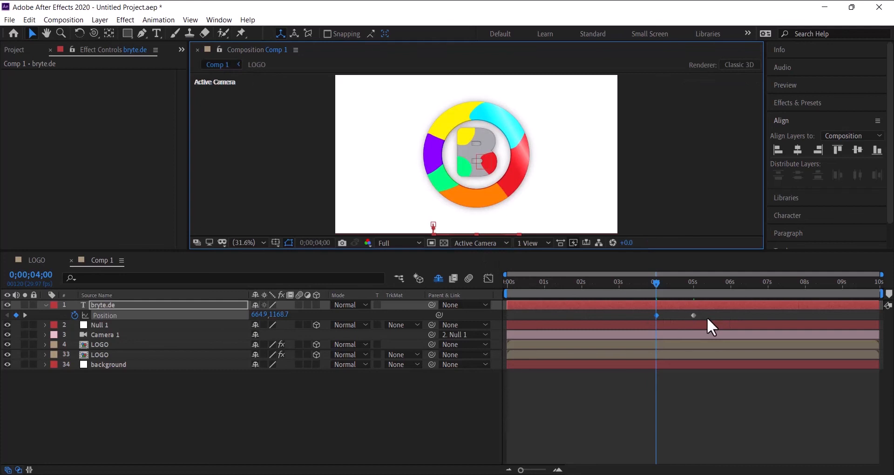
Apply Easy Ease to both Position keyframes of the bryte.de text layer
mouse_move(706, 315)
mouse_down()
mouse_move(638, 313)
mouse_move(650, 316)
mouse_up()
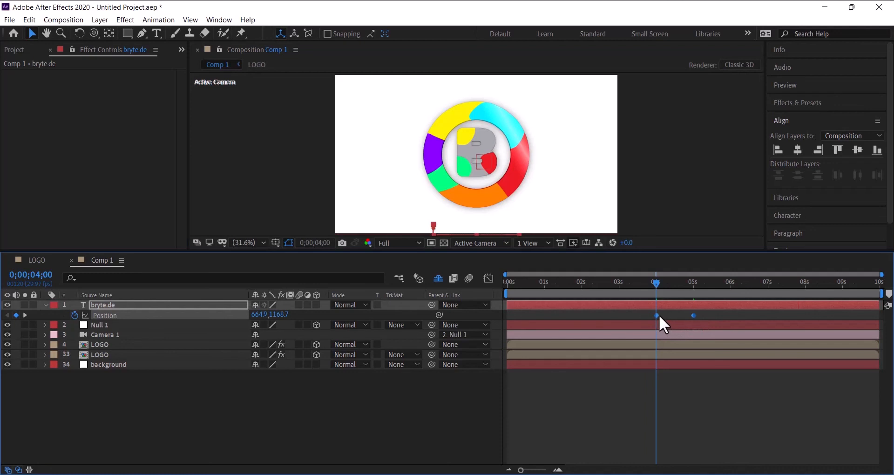
right_click(657, 315)
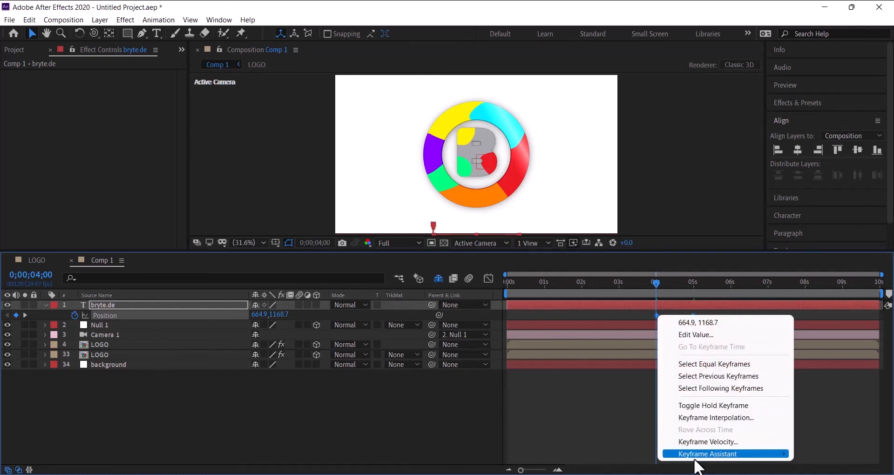
mouse_move(691, 455)
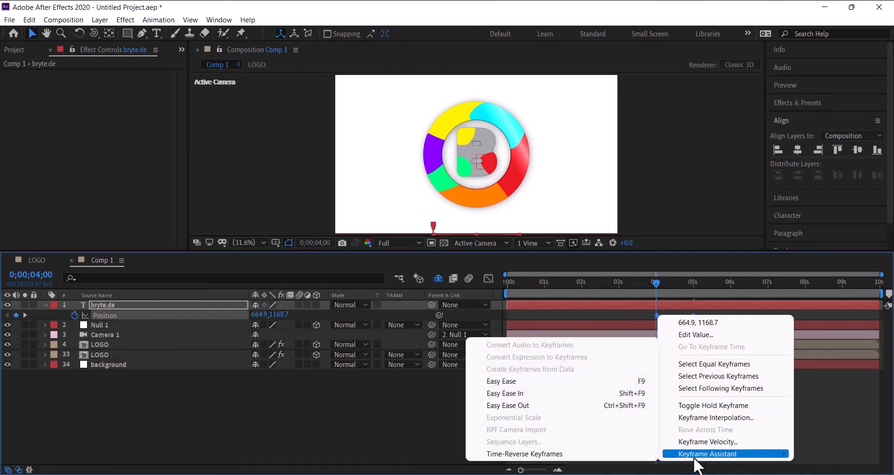
click(529, 383)
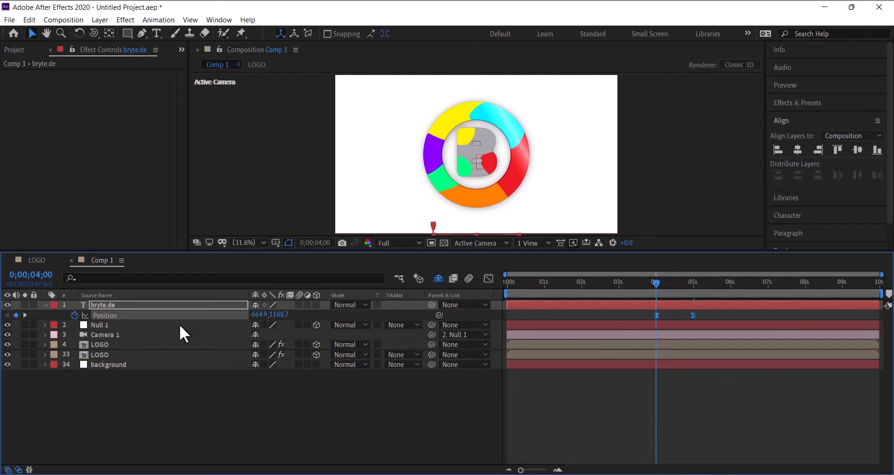
Set the bryte.de layer's Opacity to 0% and keyframe it at 4 seconds
click(180, 308)
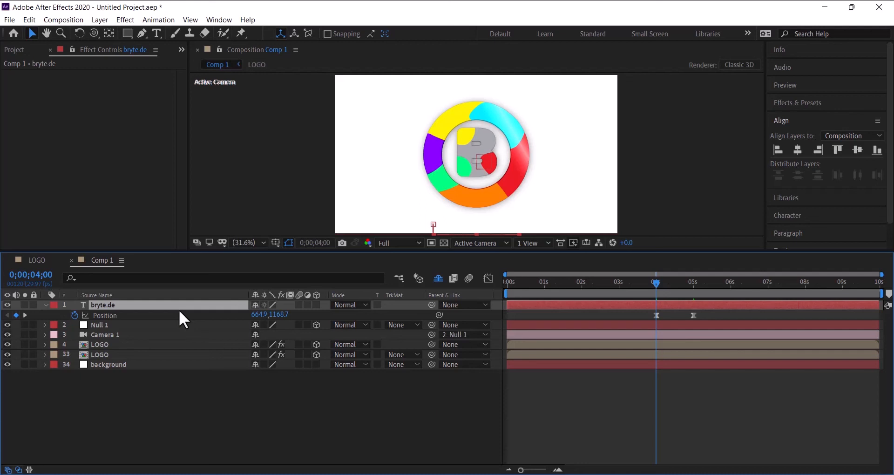
key(t)
click(258, 314)
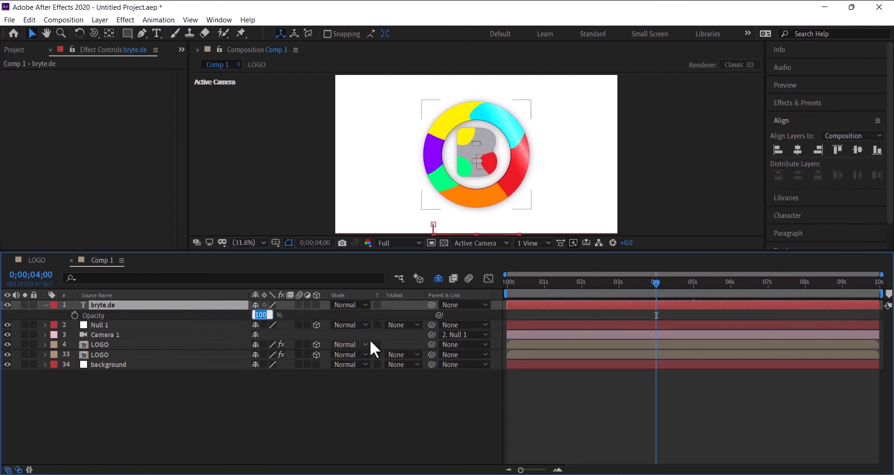
text(0)
key(Return)
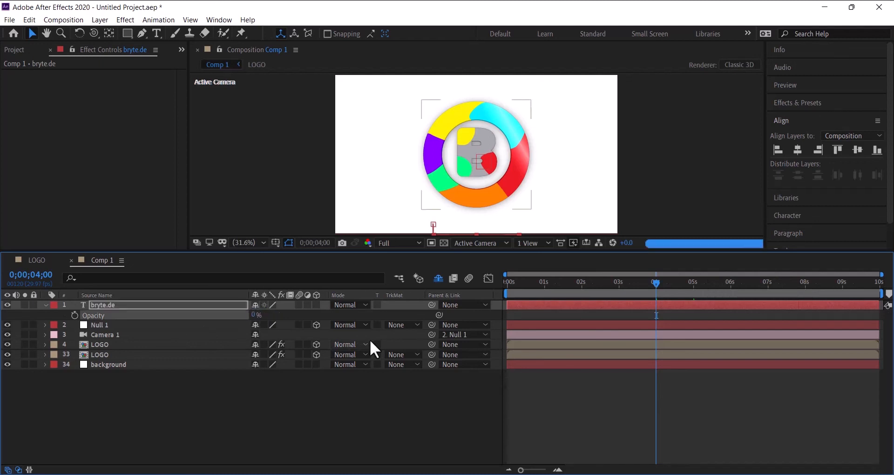
click(74, 315)
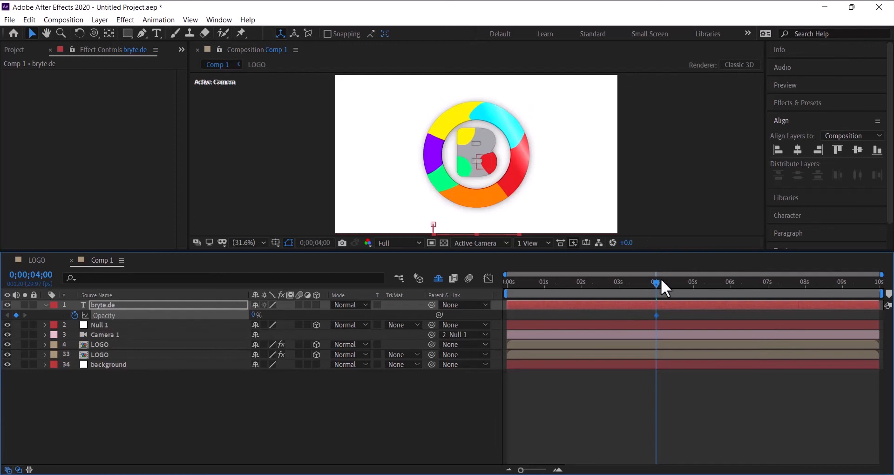
Add a second Opacity keyframe of 100% for the bryte.de text at 5 seconds
drag(656, 283, 693, 284)
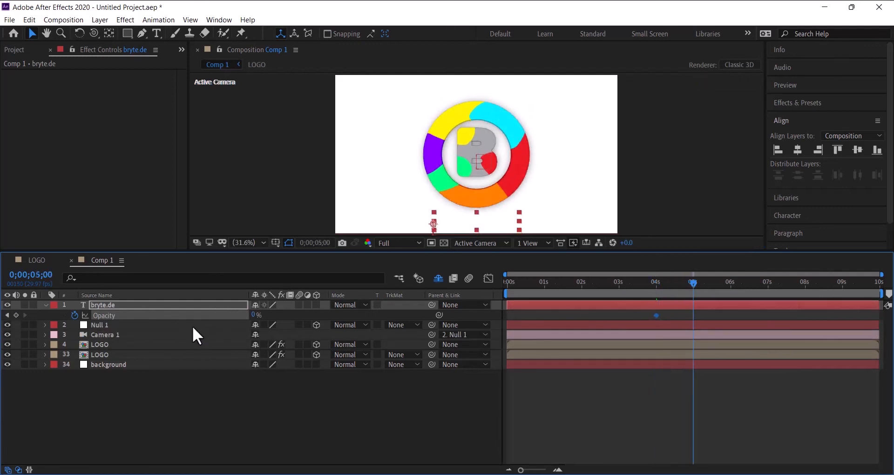
click(255, 315)
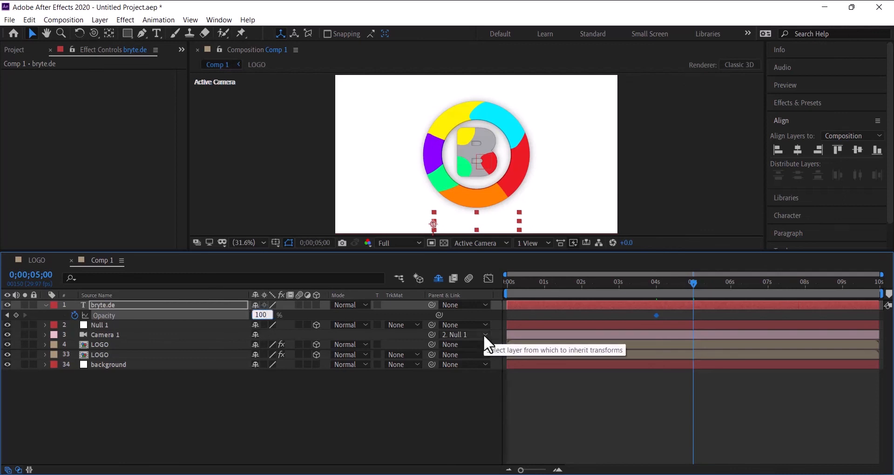
key(Return)
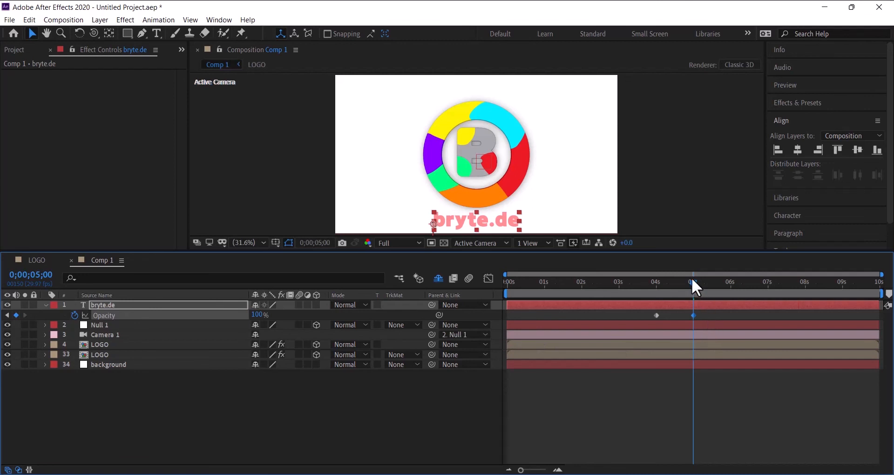
Shift the bryte.de layer's two Opacity keyframes to 5 and 6 seconds and check the text's fade-in
drag(692, 285, 725, 286)
click(636, 166)
mouse_move(695, 315)
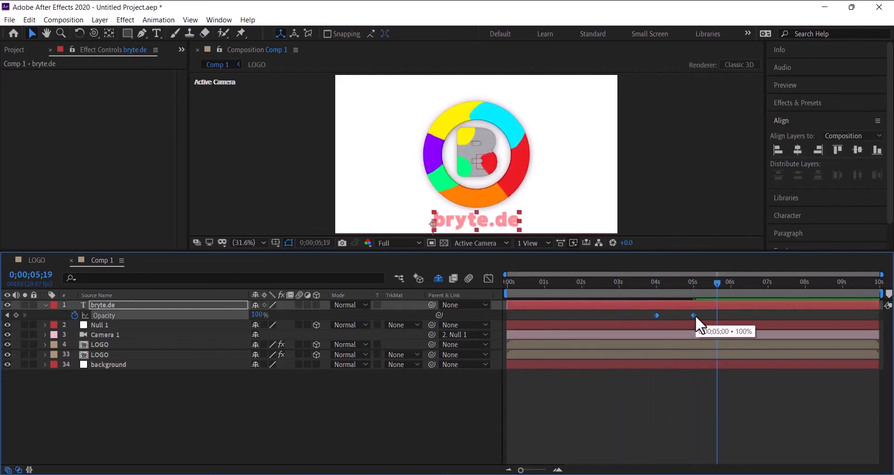
drag(694, 314, 731, 319)
drag(715, 283, 752, 305)
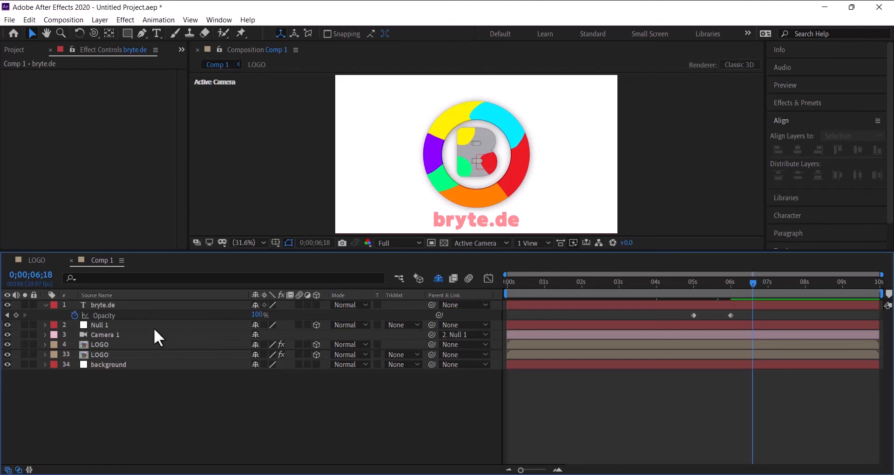
Open the LOGO composition containing the logo B.png layer
click(39, 259)
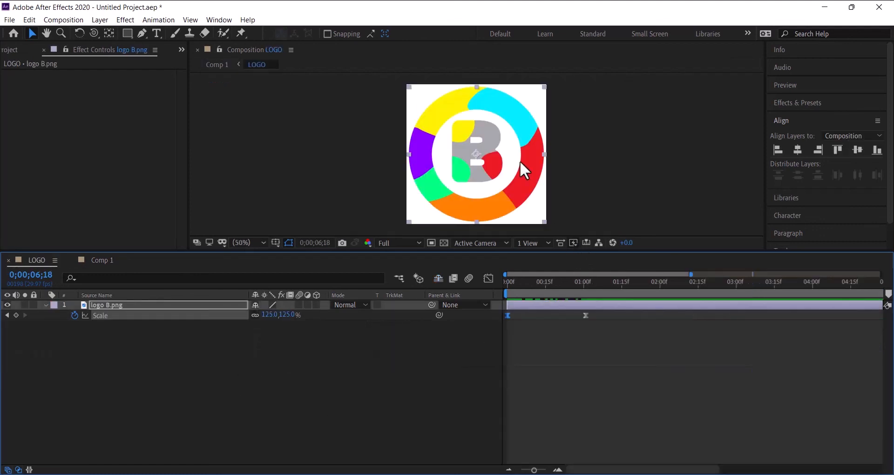